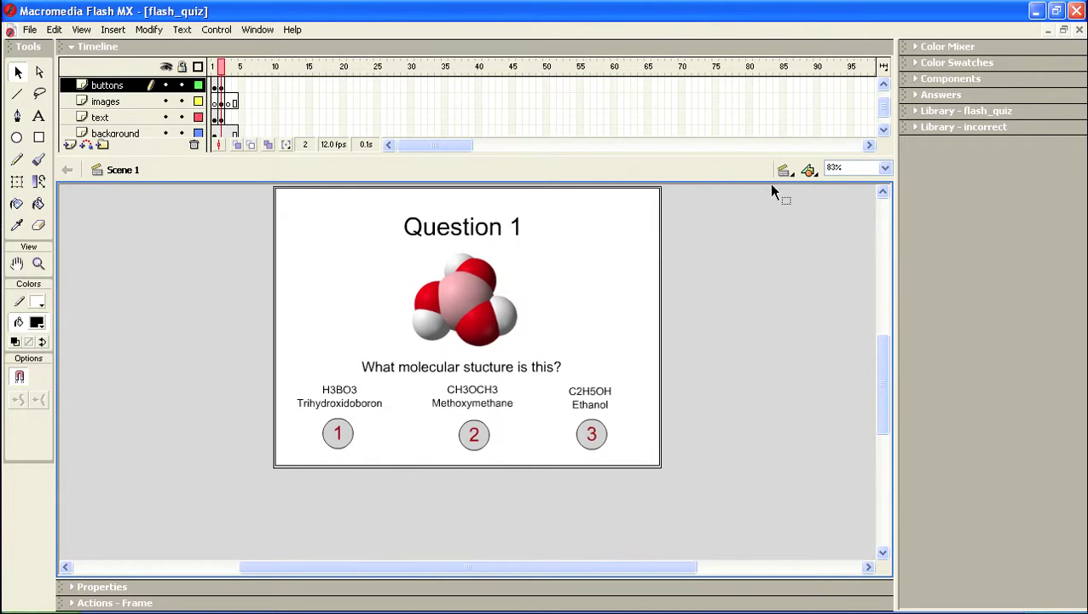
Switch to the incorrect document and save a copy of it as "correct" in the flash_quiz folder
click(1049, 38)
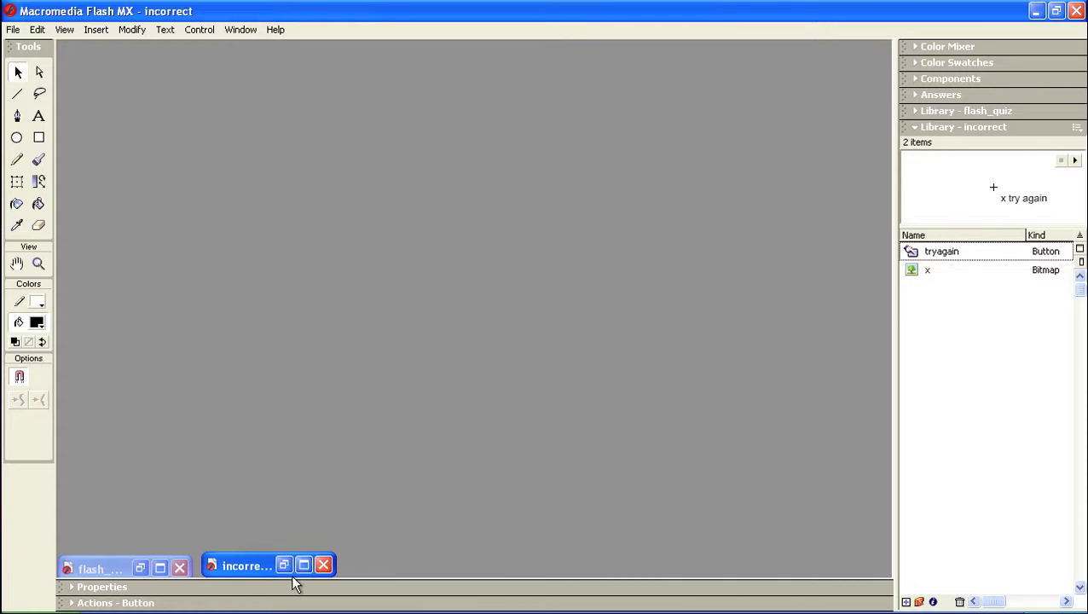
click(303, 565)
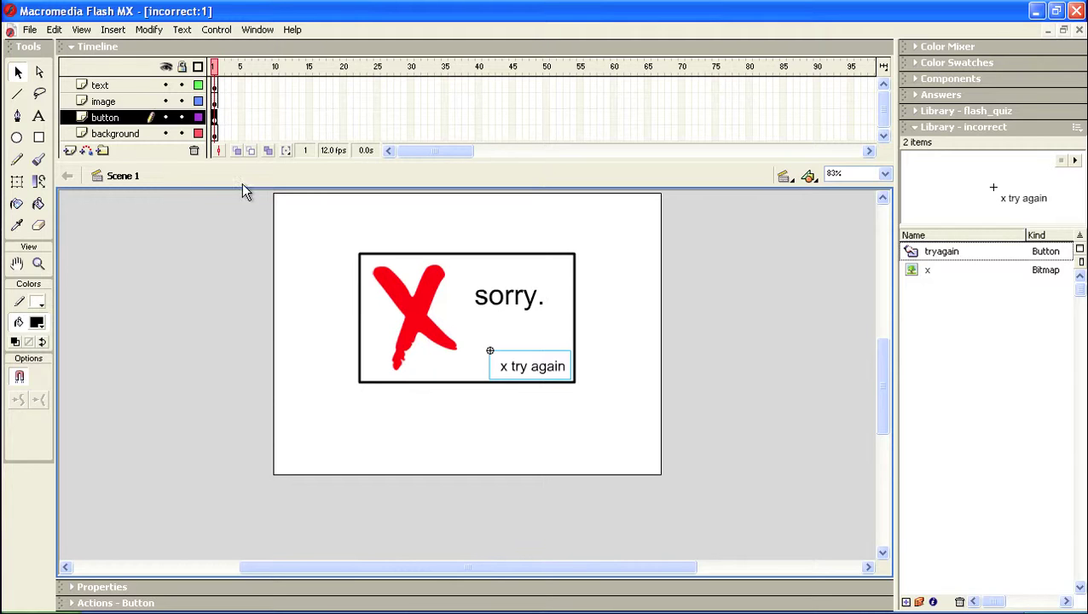
click(30, 29)
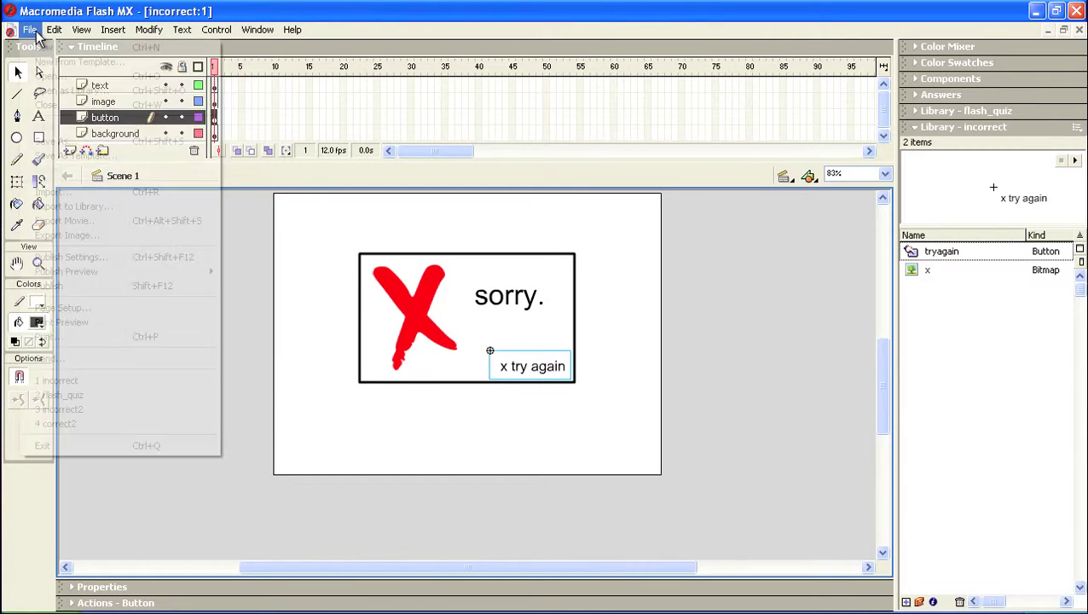
click(65, 142)
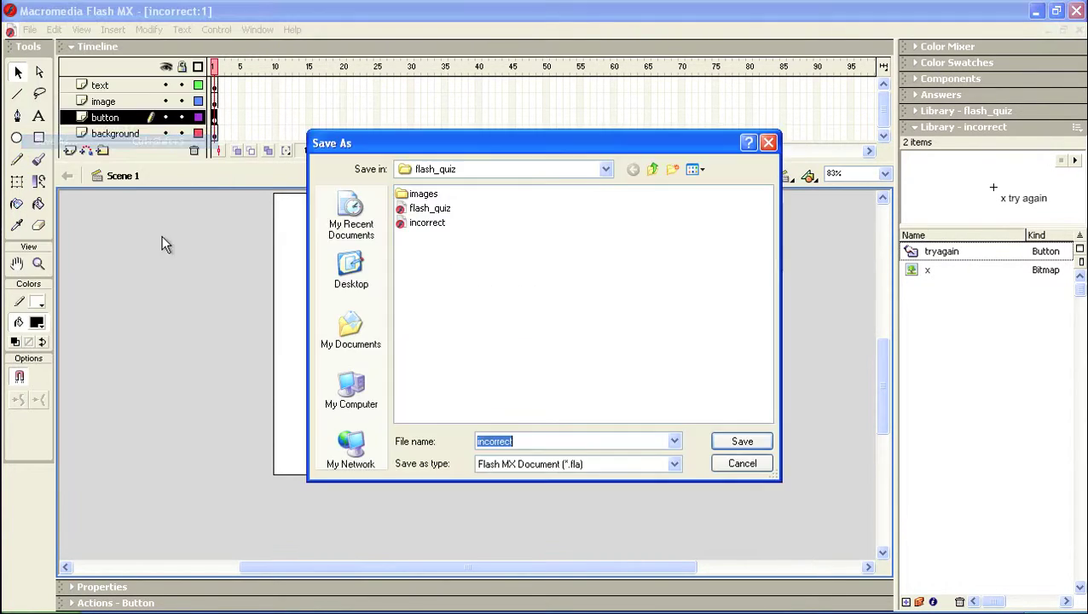
click(484, 440)
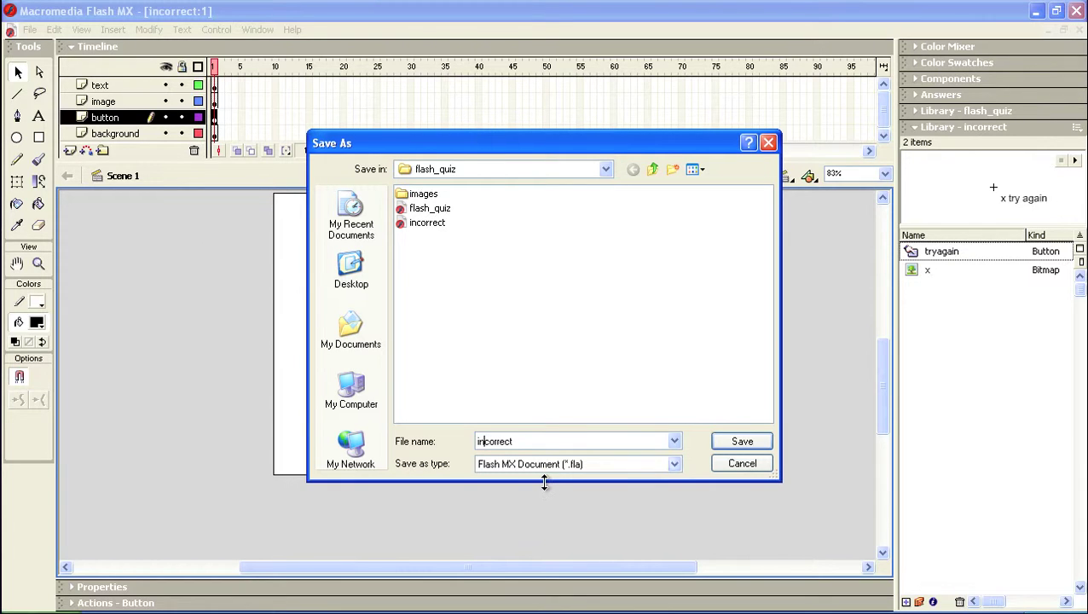
key(BackSpace)
key(BackSpace)
click(741, 442)
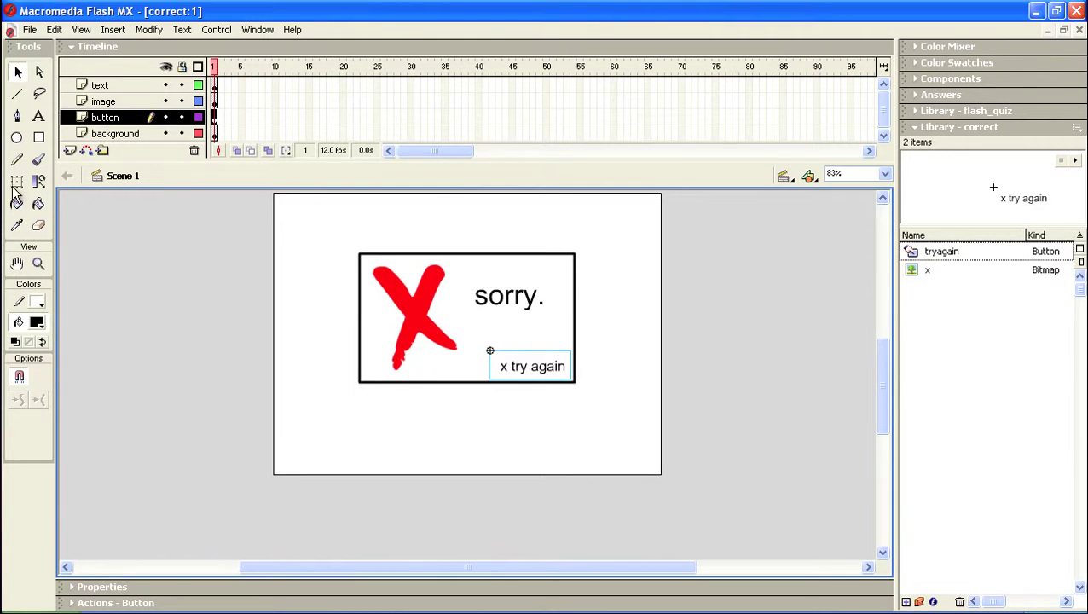
Replace the "sorry." text in the feedback box with "Correct!"
click(38, 116)
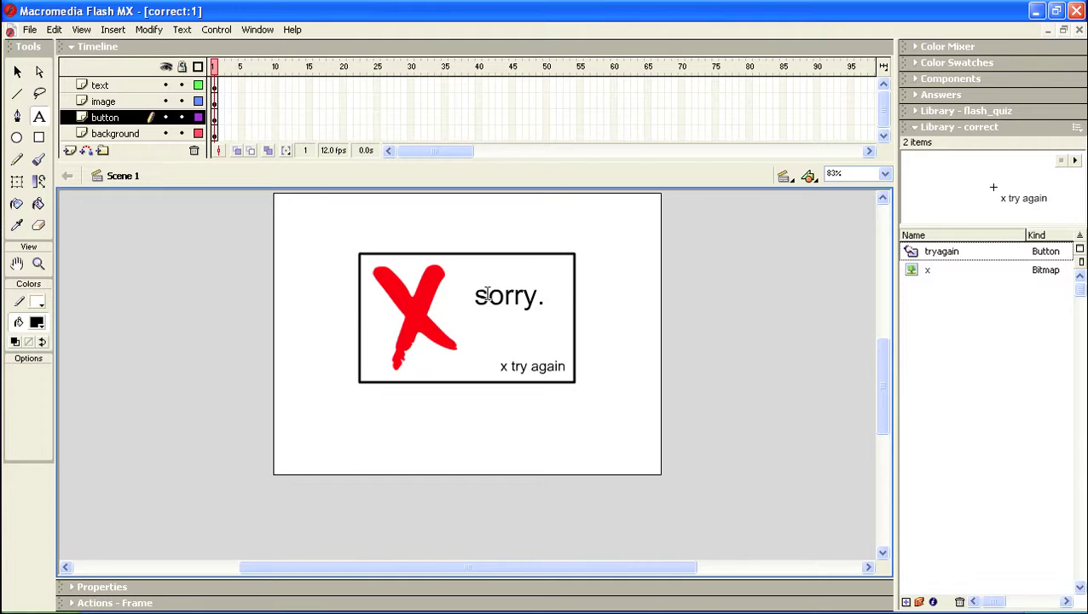
click(513, 296)
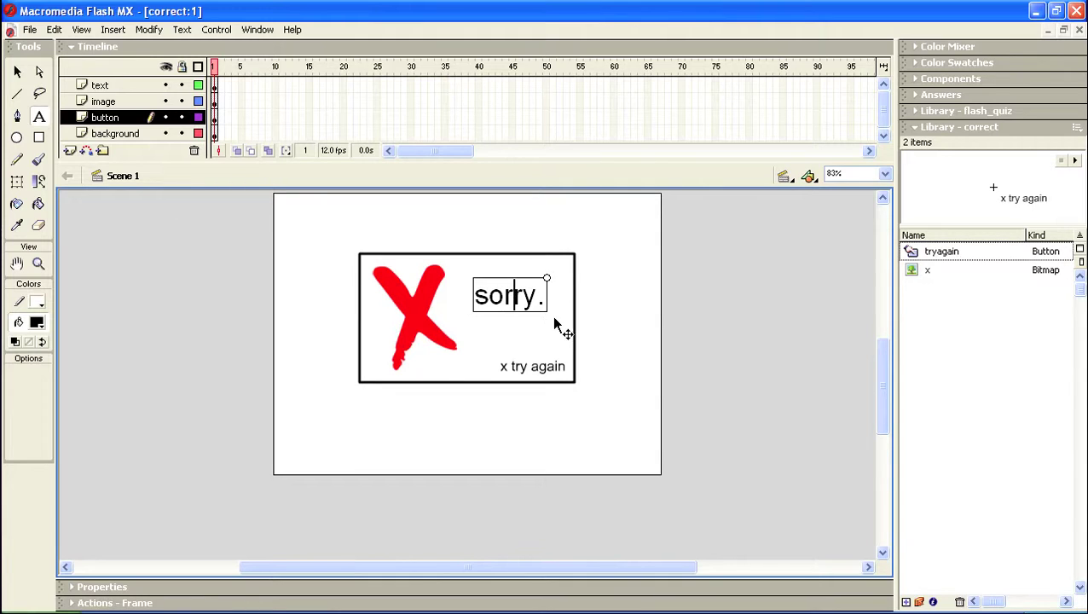
key(Right)
key(BackSpace)
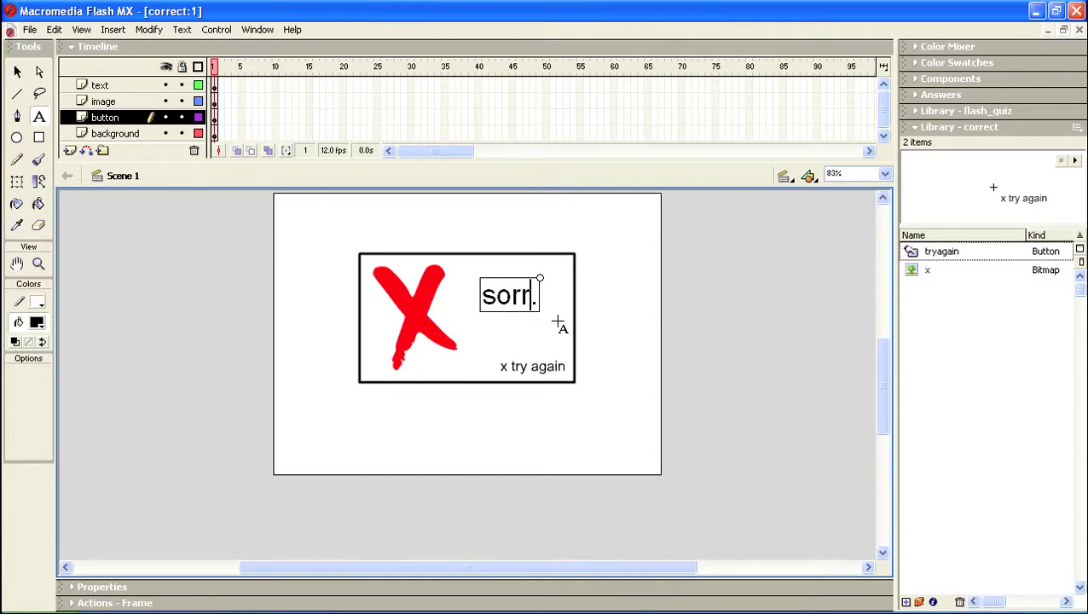
key(BackSpace)
key(BackSpace)
key(BackSpace)
key(BackSpace)
key(Delete)
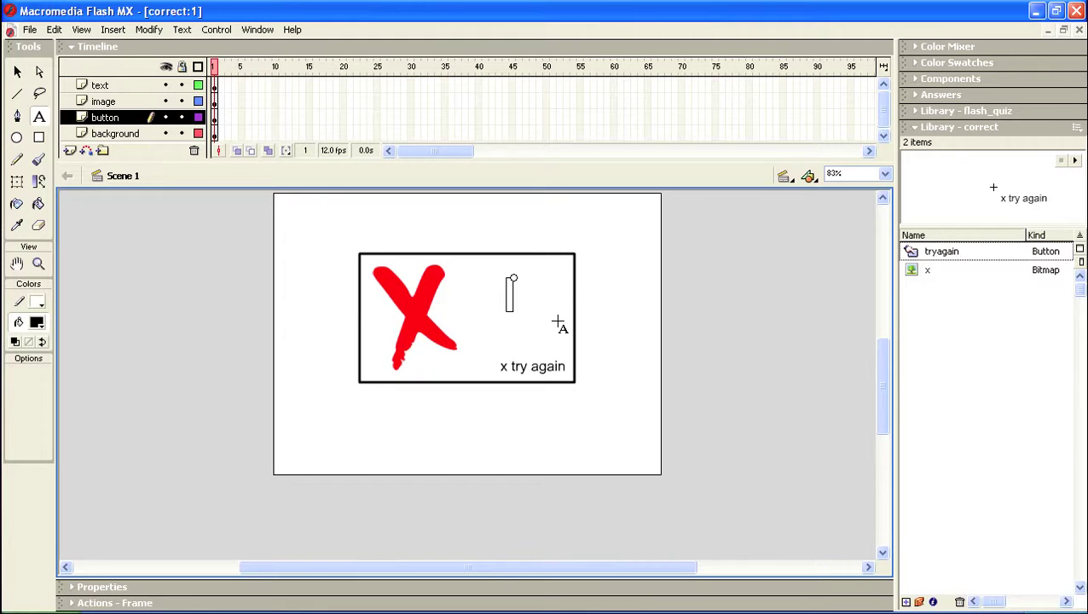
text(Correct)
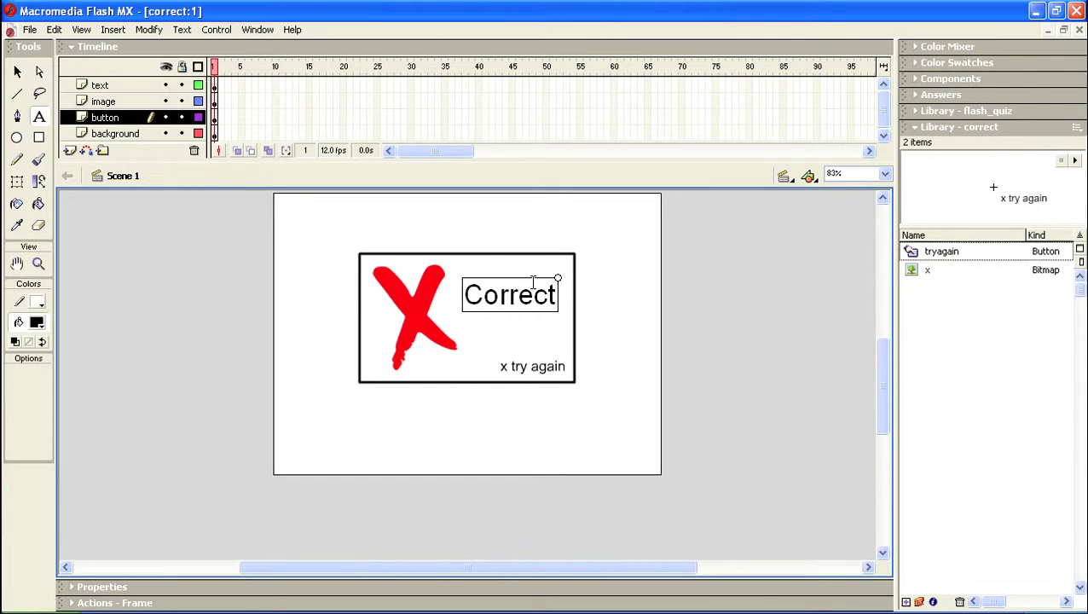
text(!)
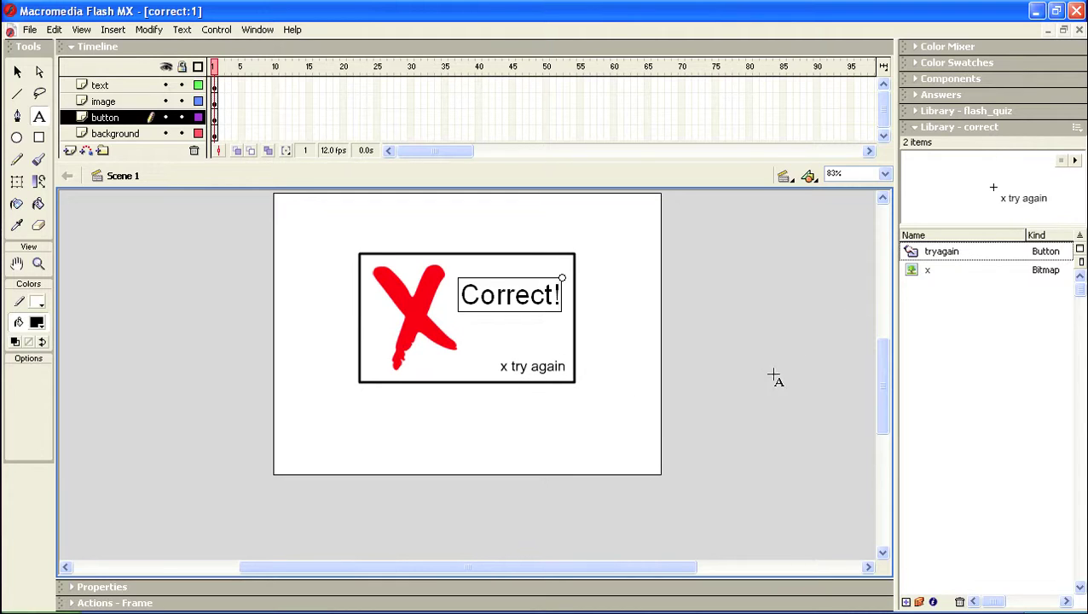
Open the tryagain button symbol for editing and change its label text to "x next"
double_click(919, 252)
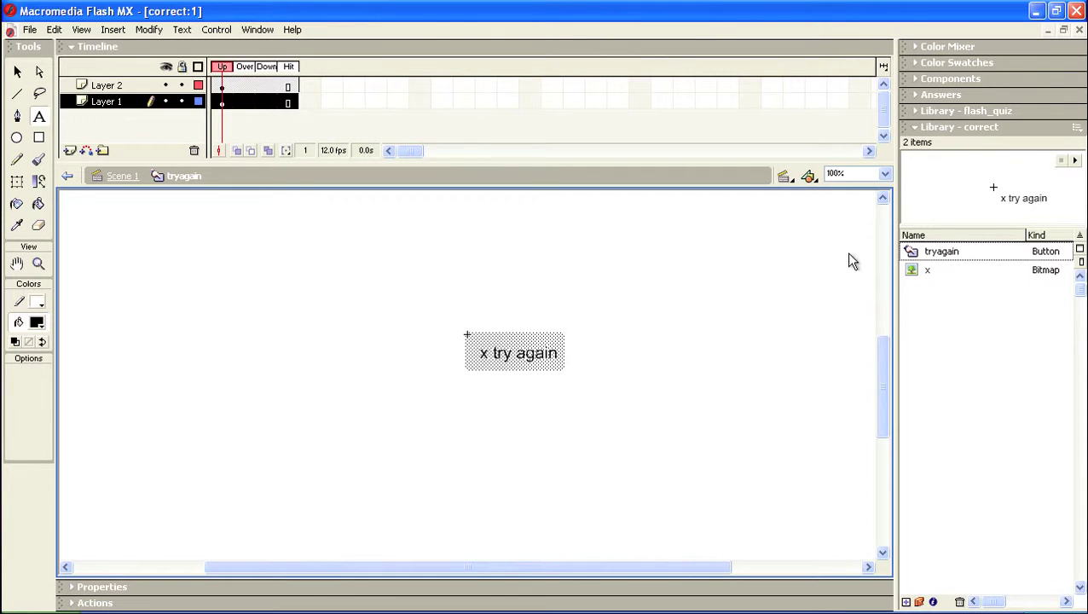
click(550, 360)
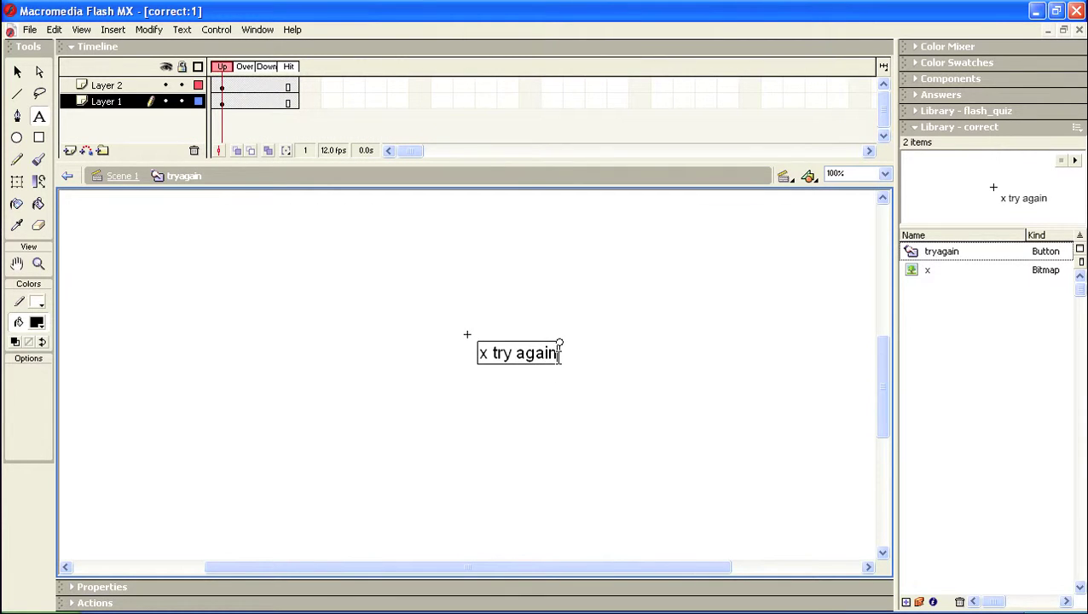
key(BackSpace)
key(BackSpace)
key(BackSpace)
key(BackSpace)
key(BackSpace)
key(BackSpace)
key(BackSpace)
key(BackSpace)
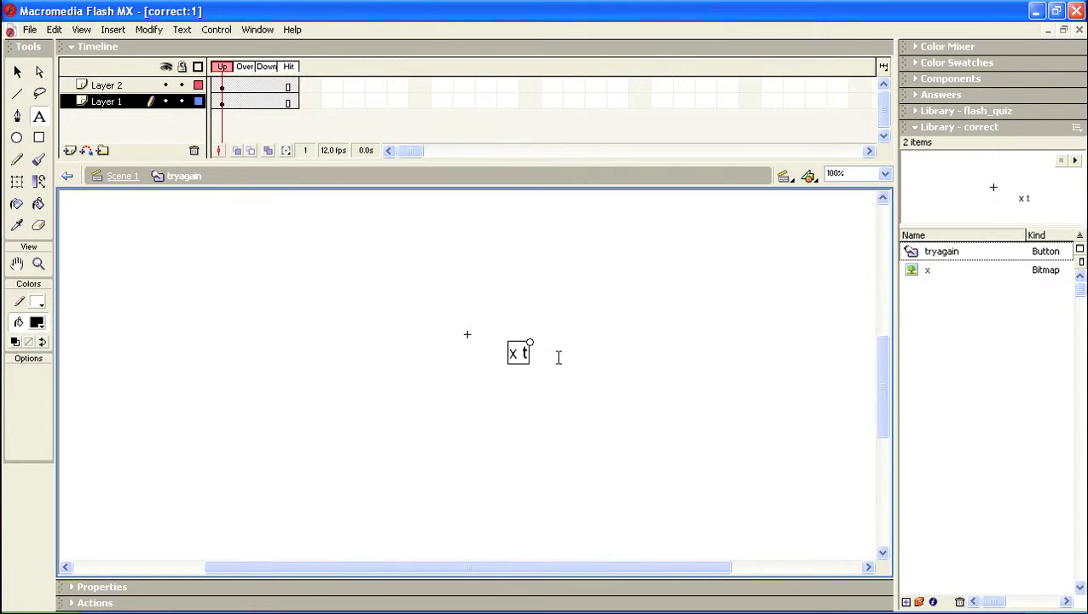
key(BackSpace)
key(BackSpace)
text(next)
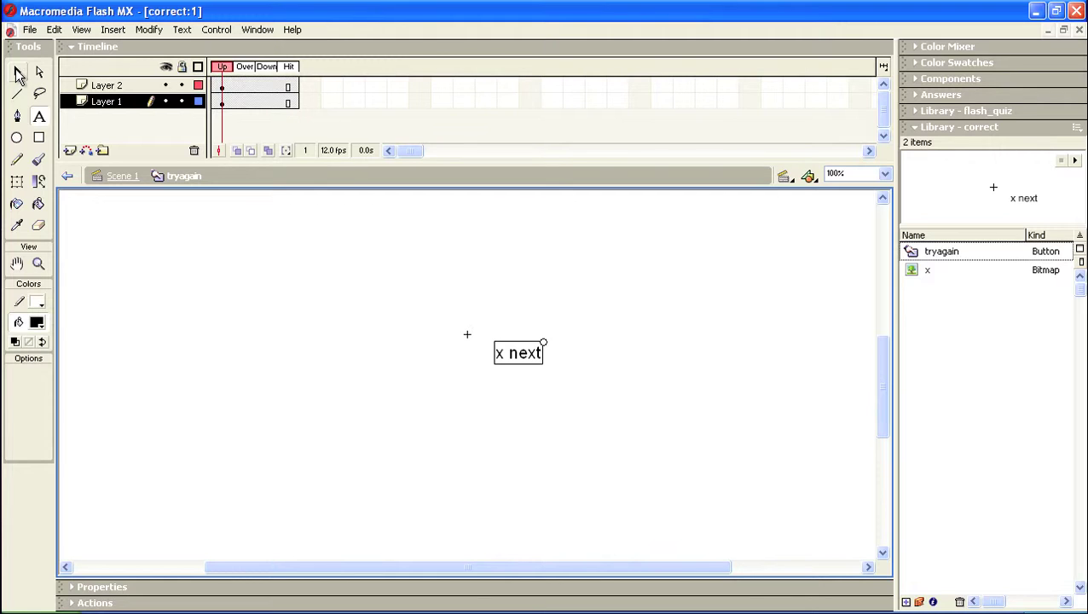
Nudge the "x next" label on Layer 2 slightly to the right within the button symbol and return to Scene 1
click(19, 73)
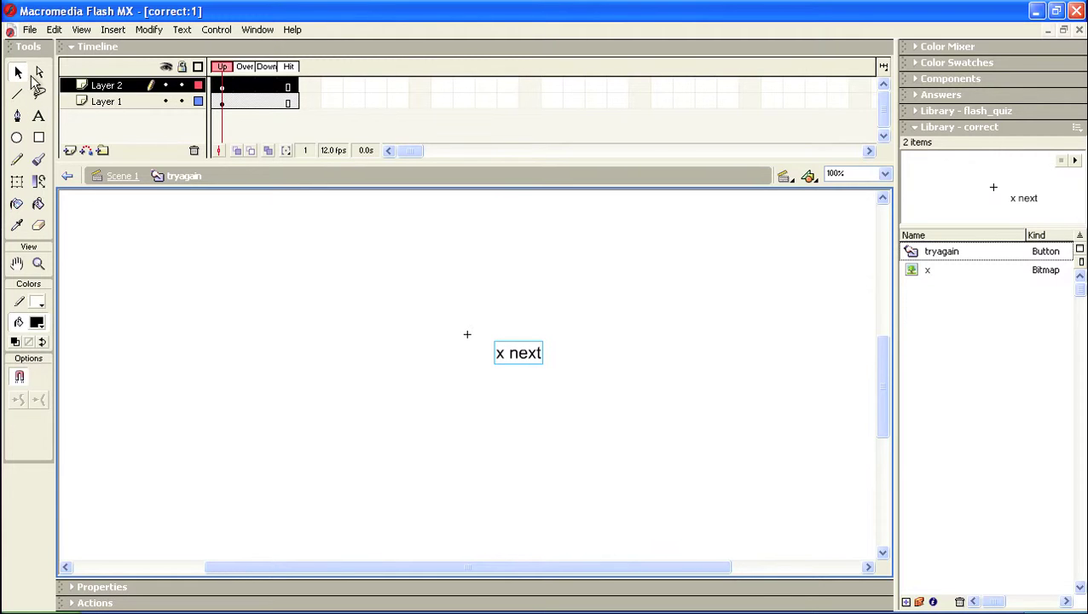
click(223, 101)
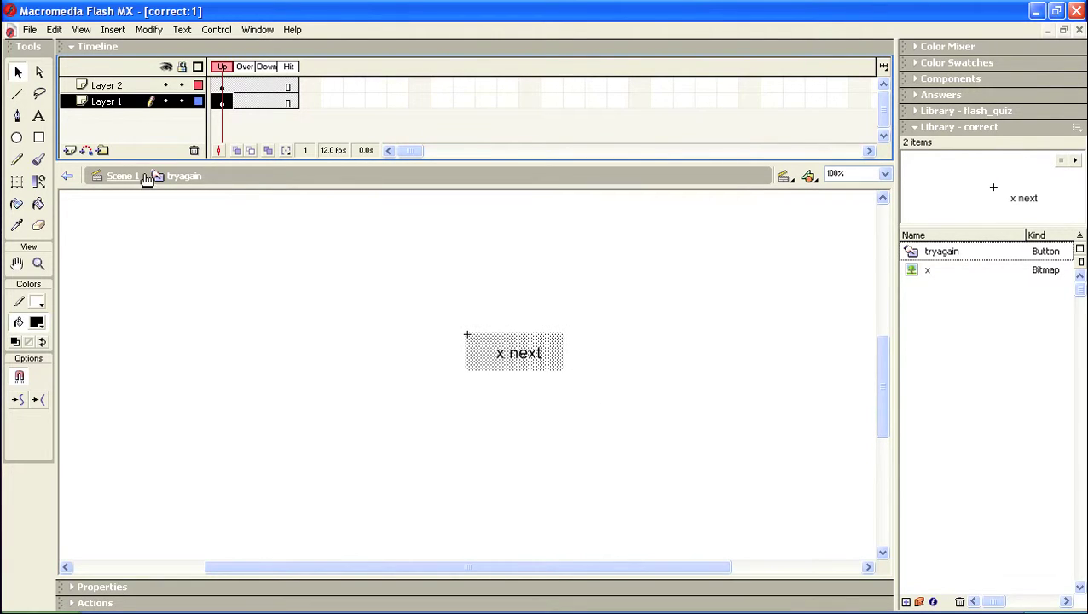
click(223, 86)
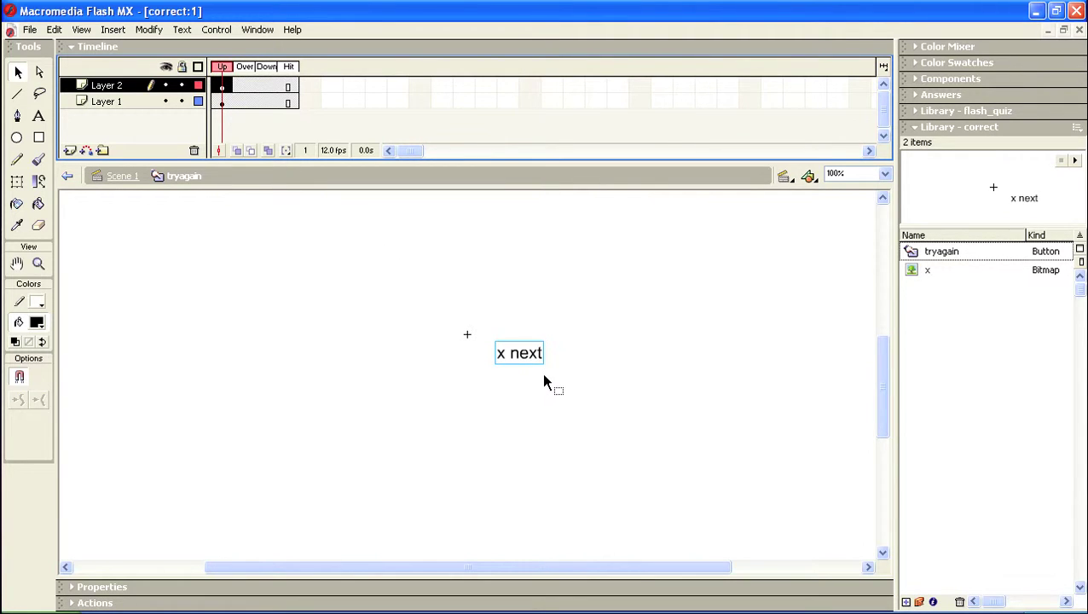
key(Right)
key(Right)
key(Right)
key(Right)
key(Right)
key(Right)
key(Right)
key(Right)
key(Right)
key(Right)
key(Right)
key(Right)
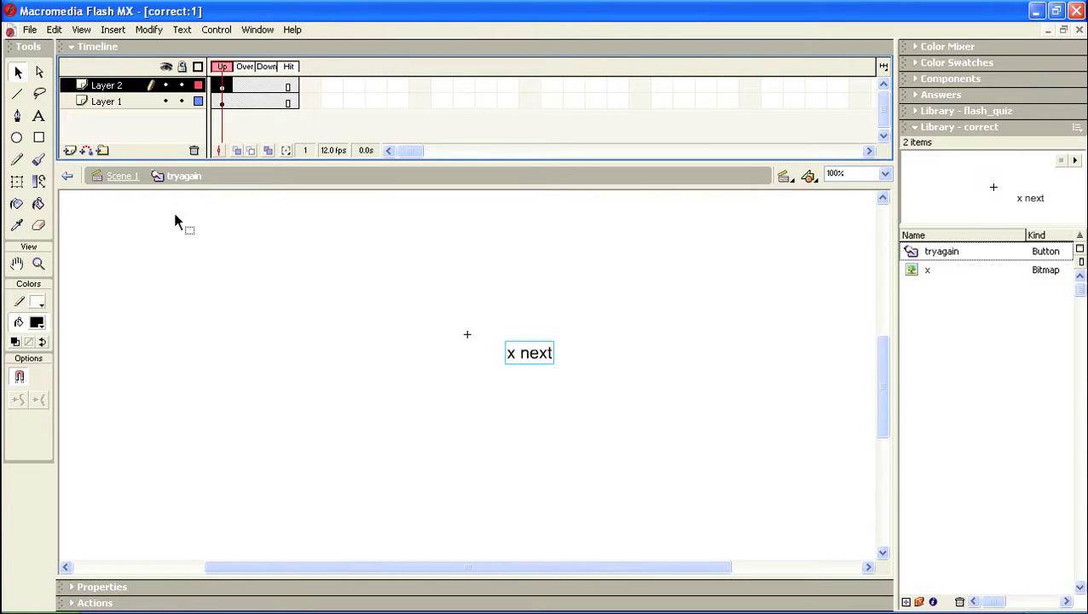
click(118, 178)
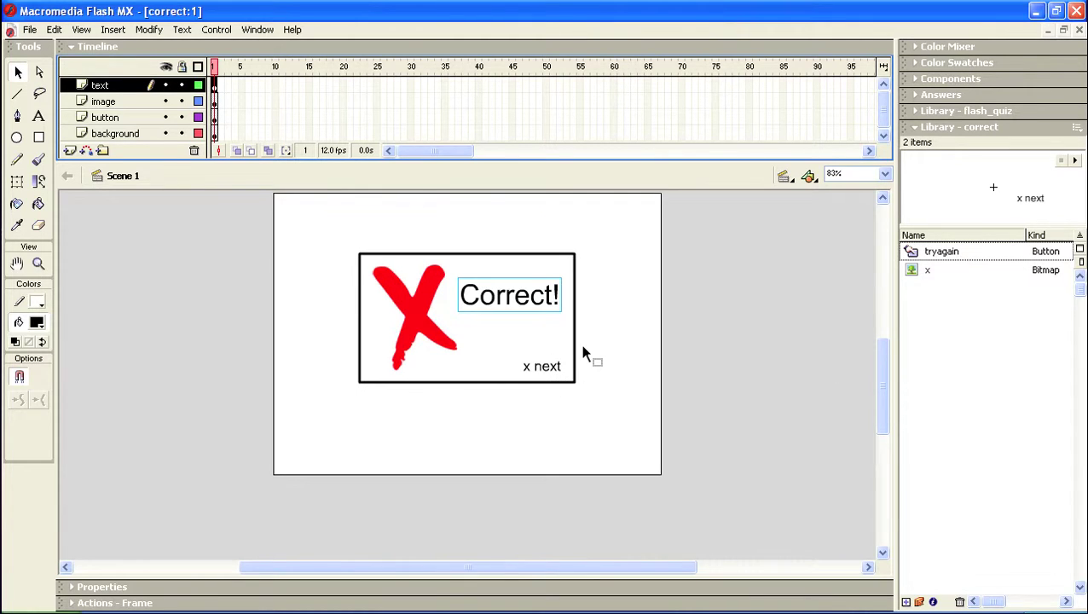
Rename the tryagain button symbol in the library as "next"
click(945, 256)
double_click(945, 255)
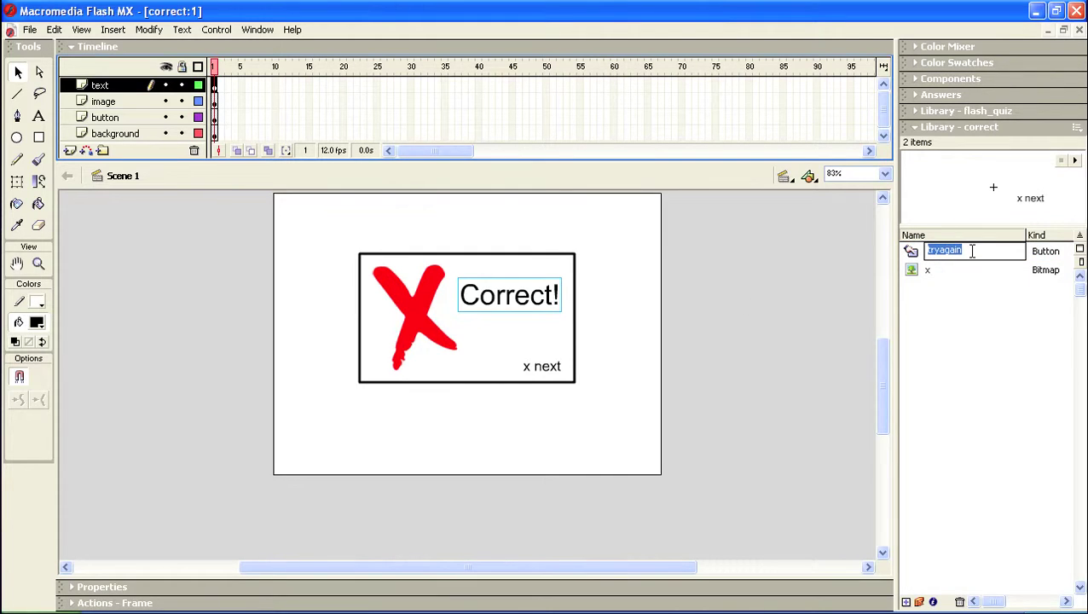
text(next)
key(Return)
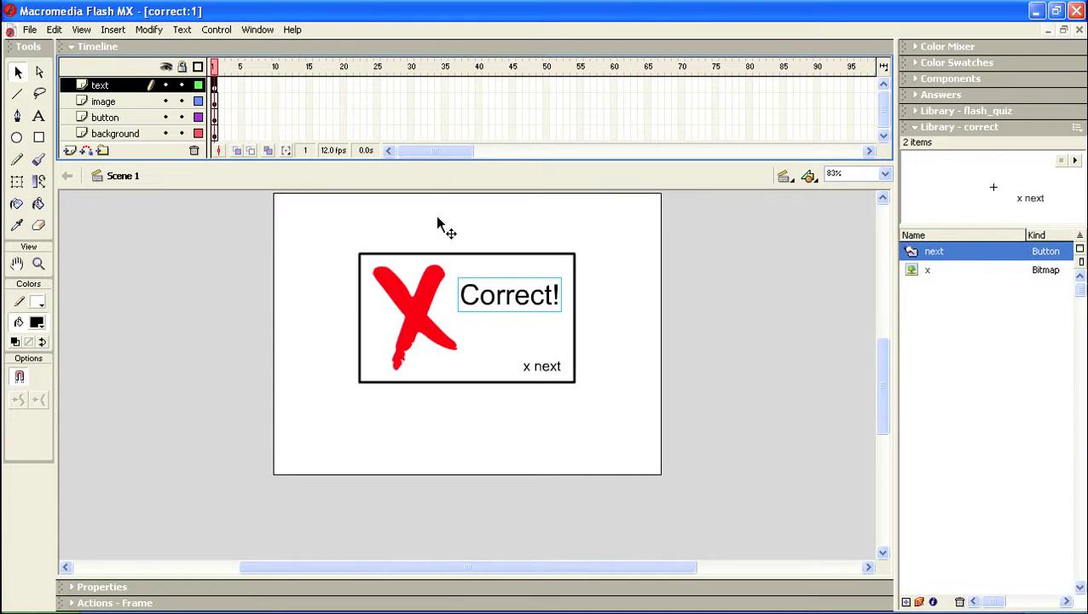
Delete the red X image from the stage and import the check image from the images folder into the library
click(421, 313)
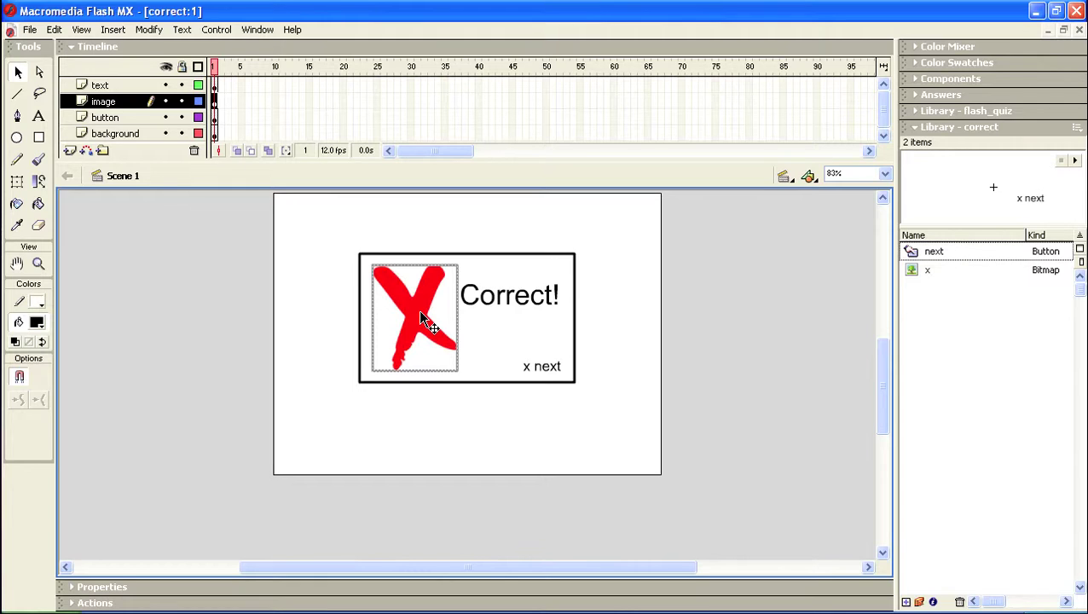
key(Delete)
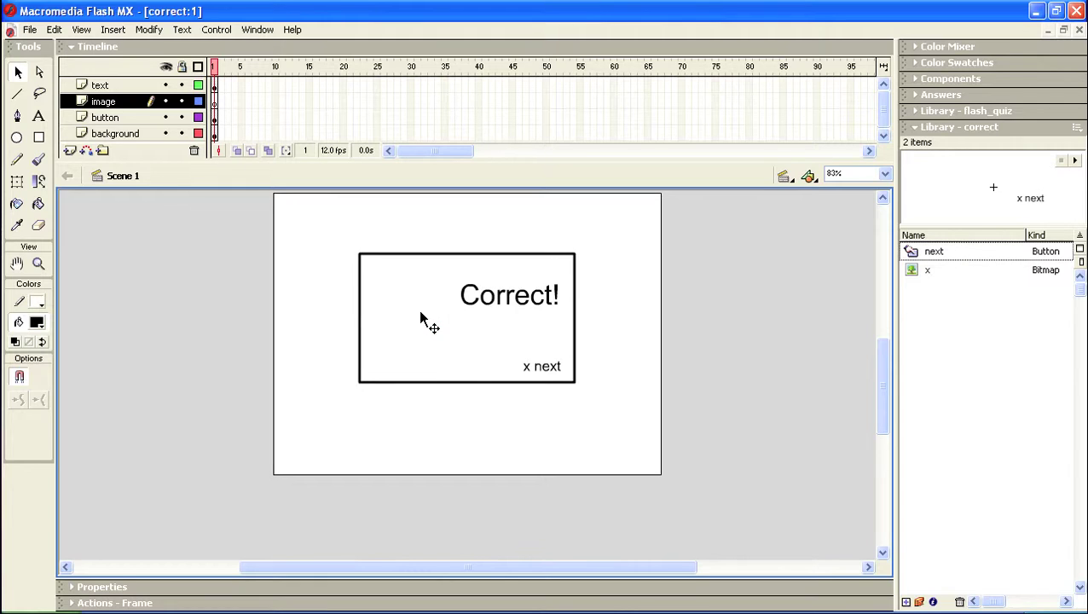
click(34, 34)
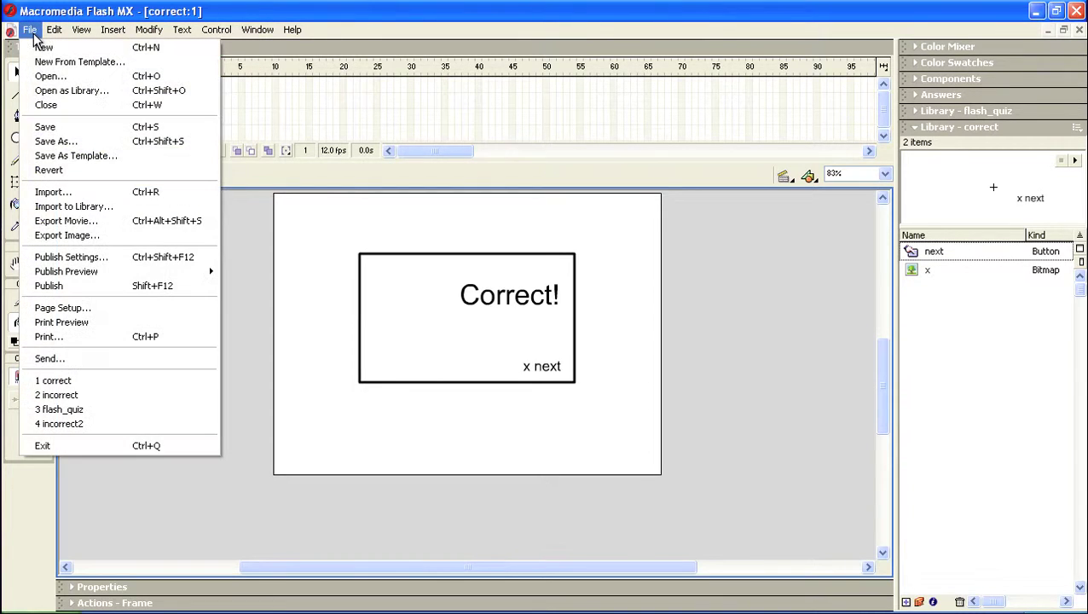
click(56, 207)
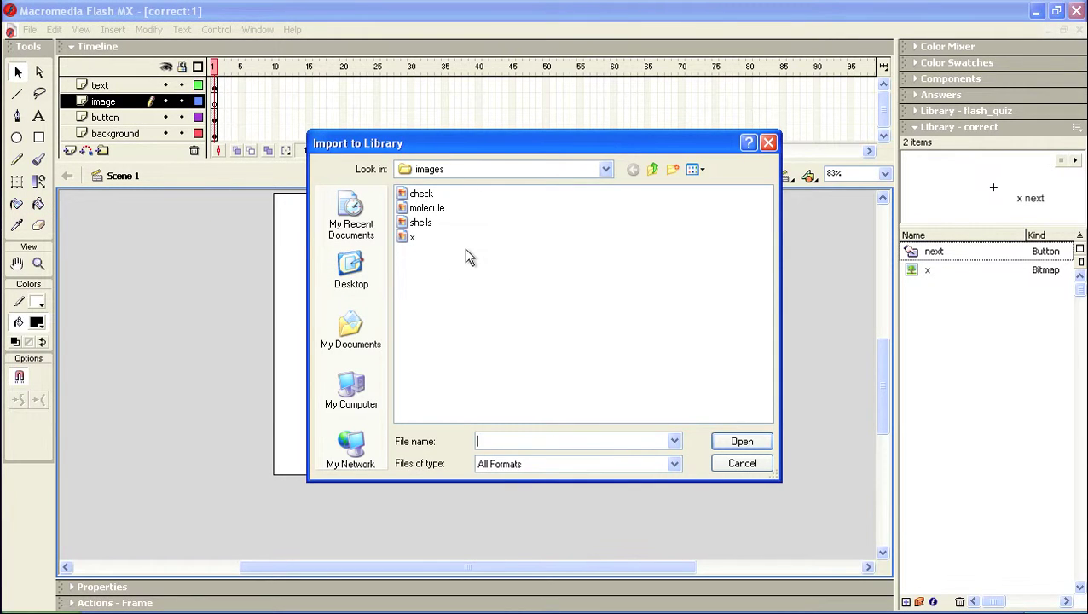
click(421, 194)
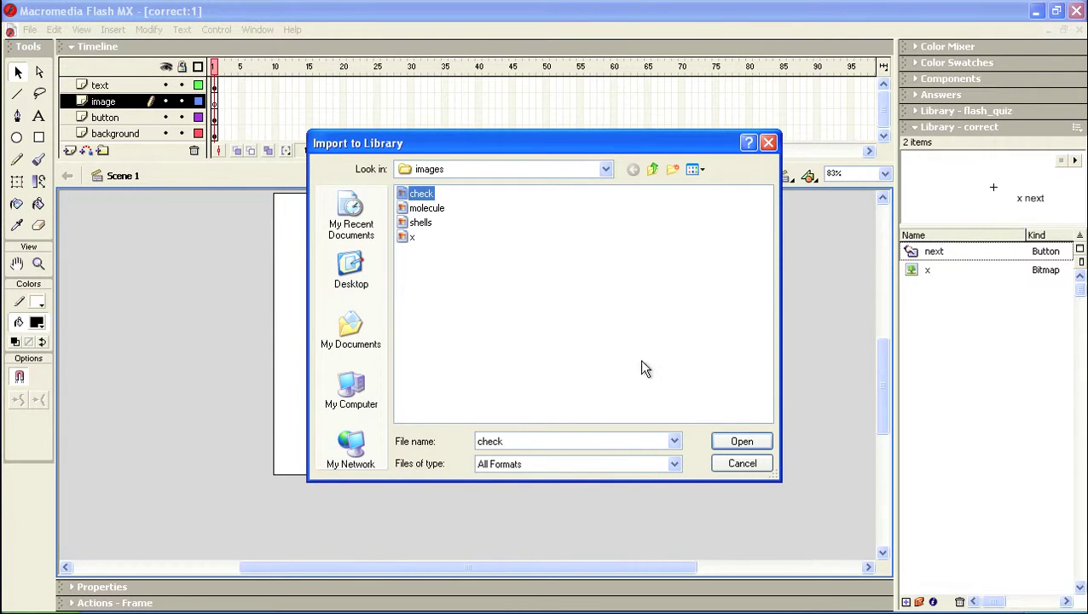
click(740, 442)
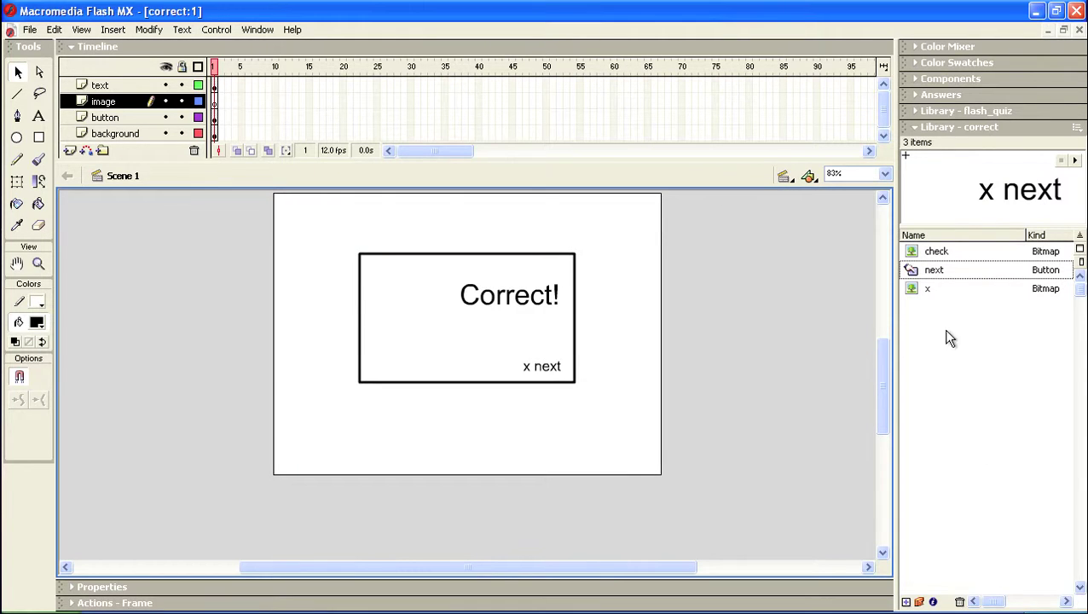
Place the check bitmap on the image layer and nudge it into the feedback box, beside the "Correct!" text
click(936, 252)
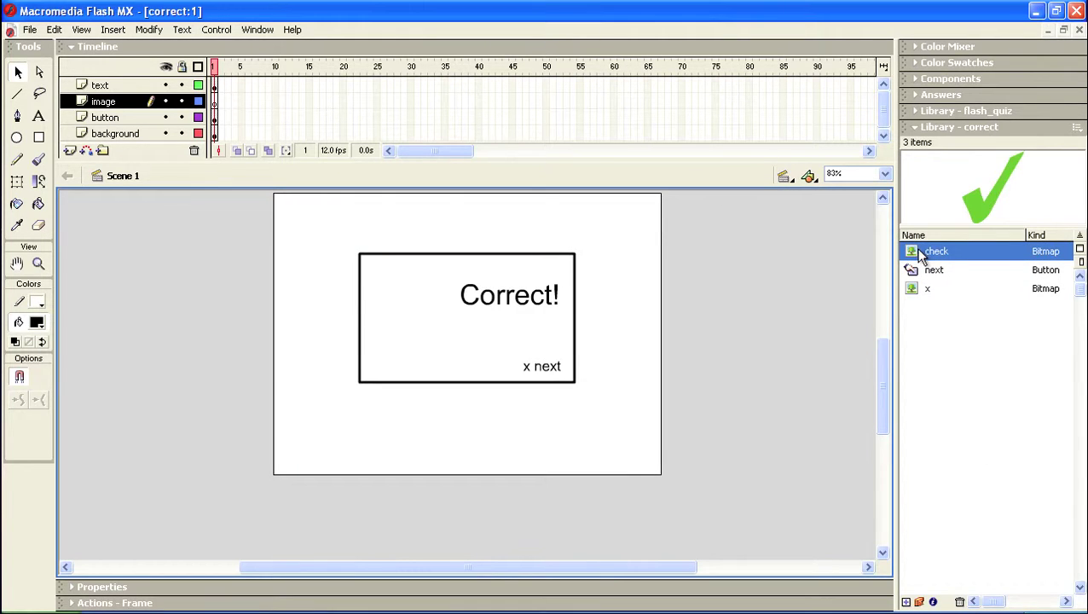
drag(911, 254, 409, 362)
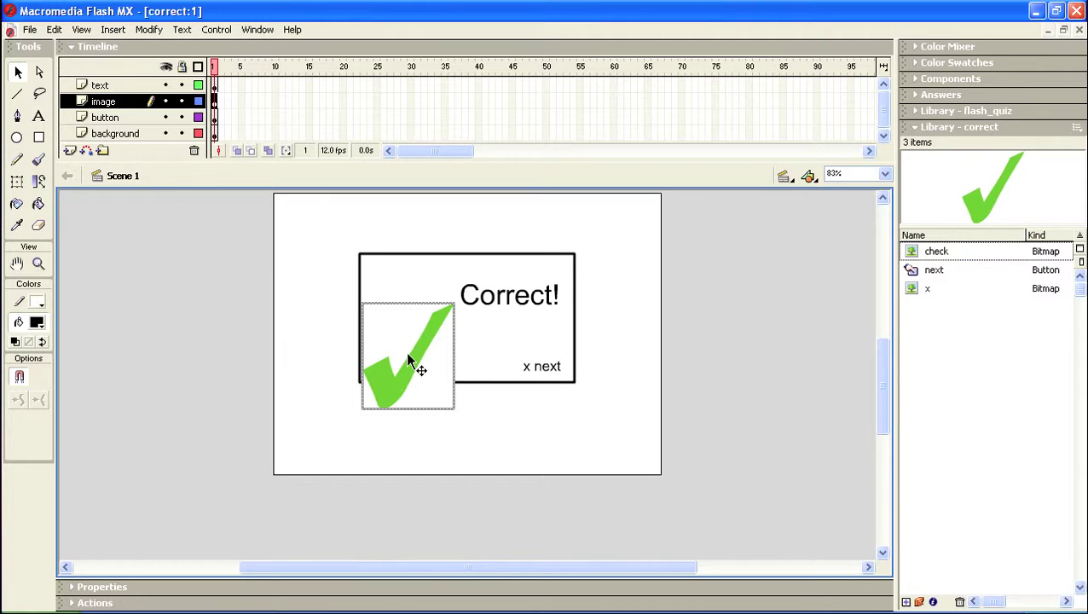
key(Up)
key(Up)
key(Up)
key(Up)
key(Up)
key(Up)
key(Up)
key(Up)
key(Up)
key(Up)
key(Up)
key(Up)
key(Up)
key(Up)
key(Up)
key(Up)
key(Up)
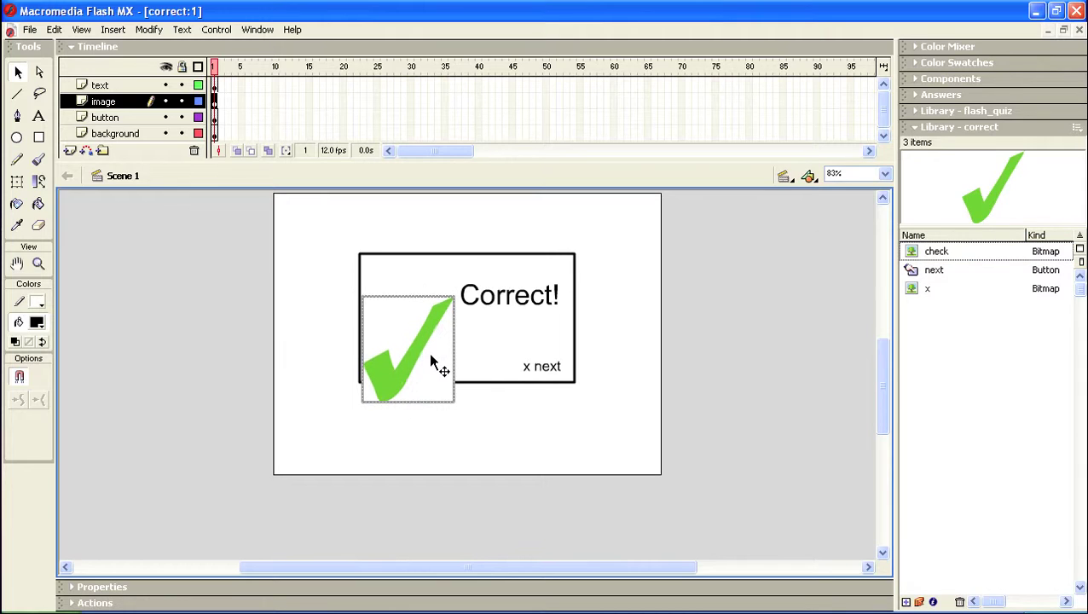
key(Up)
key(Up)
key(Up)
key(Up)
key(Up)
key(Up)
key(Up)
key(Up)
key(Up)
key(Up)
key(Up)
key(Up)
key(Up)
key(Up)
key(Up)
key(Up)
key(Up)
key(Up)
key(Up)
key(Up)
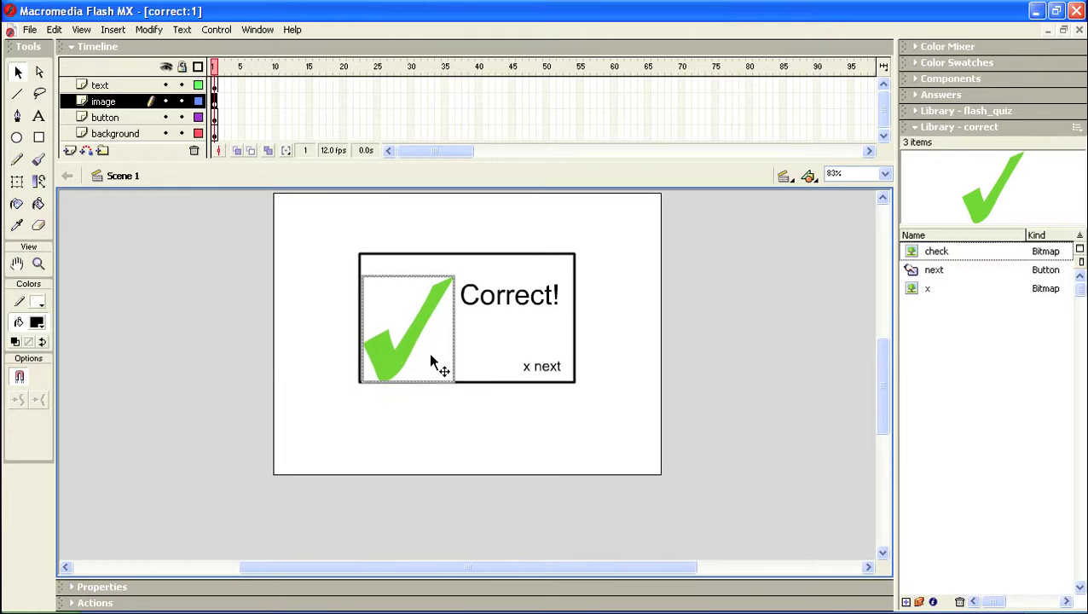
key(Right)
key(Right)
key(Right)
key(Right)
key(Right)
key(Up)
key(Up)
key(Up)
key(Up)
key(Up)
key(Up)
key(Up)
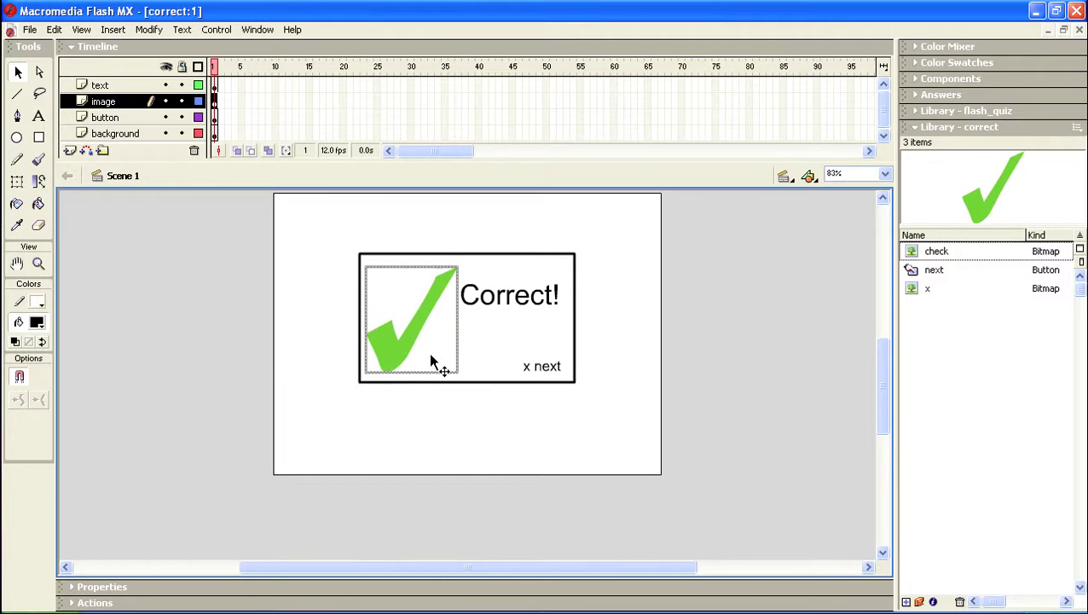
key(Up)
key(Up)
key(Up)
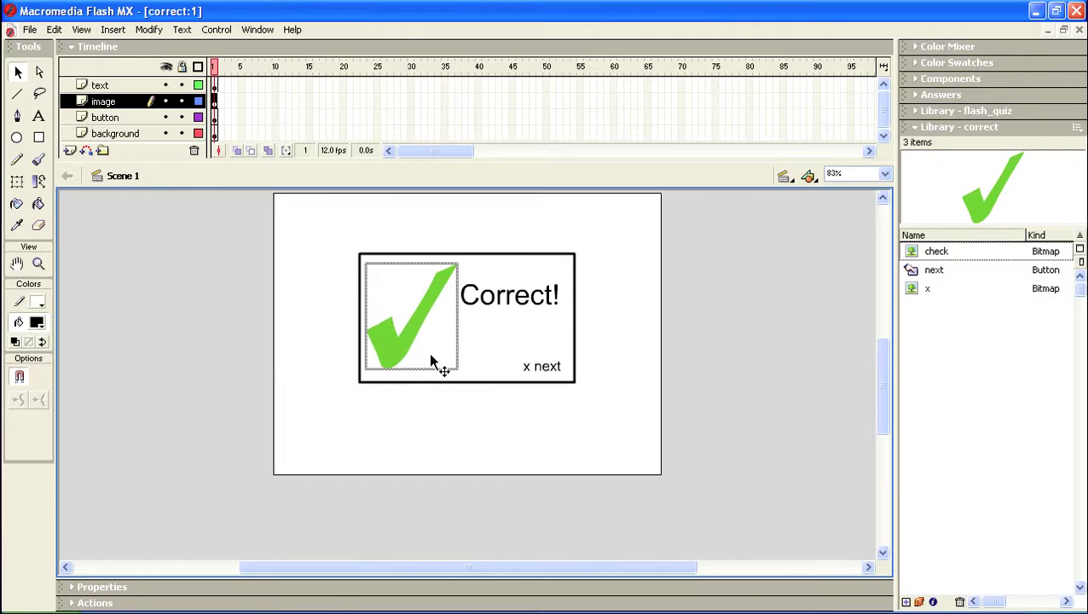
Deselect the check image and save the "correct" document
click(490, 424)
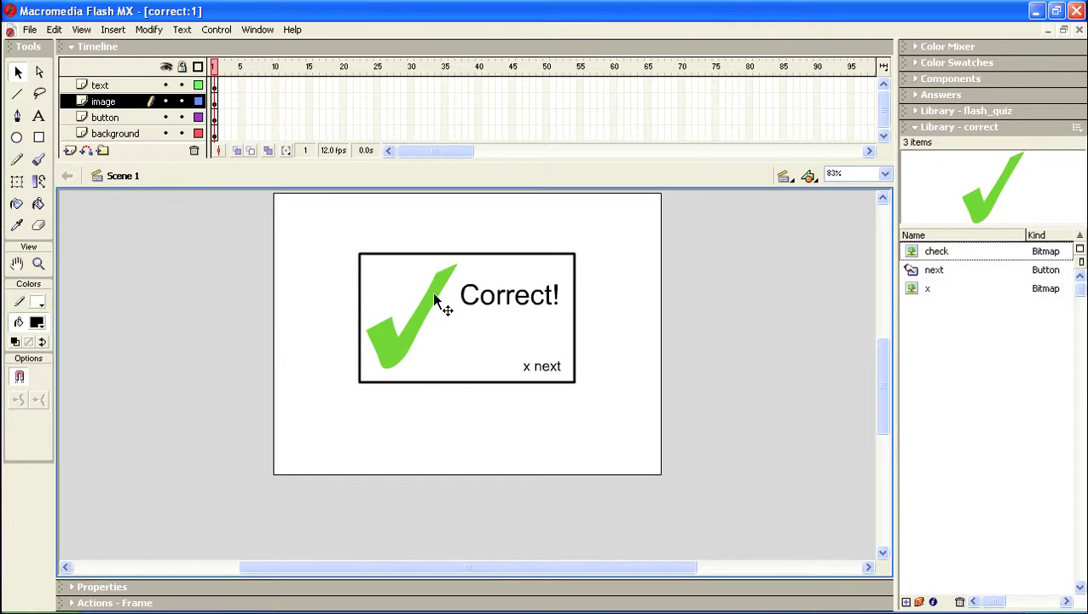
click(417, 323)
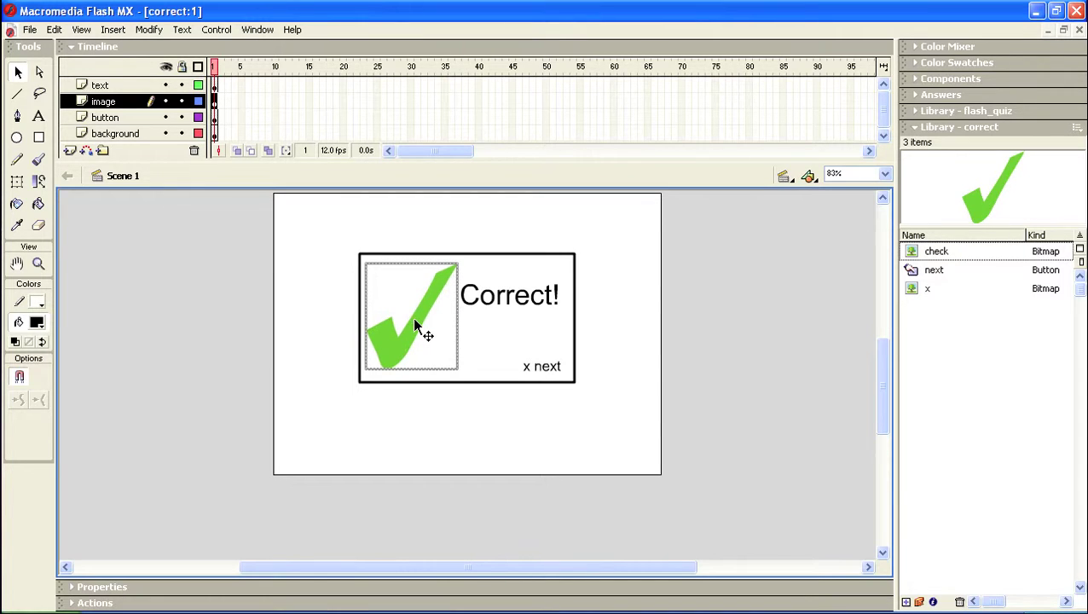
click(406, 415)
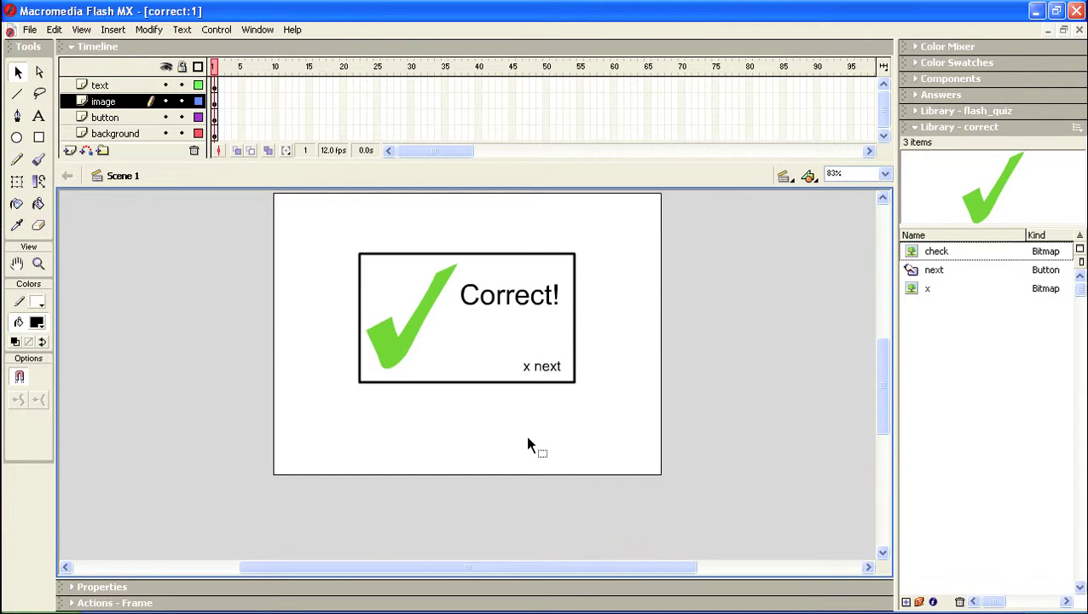
click(29, 29)
click(49, 128)
Switch to the flash_quiz document and select answer button 1 under Trihydroxidoboron on the Question 1 frame
click(1049, 30)
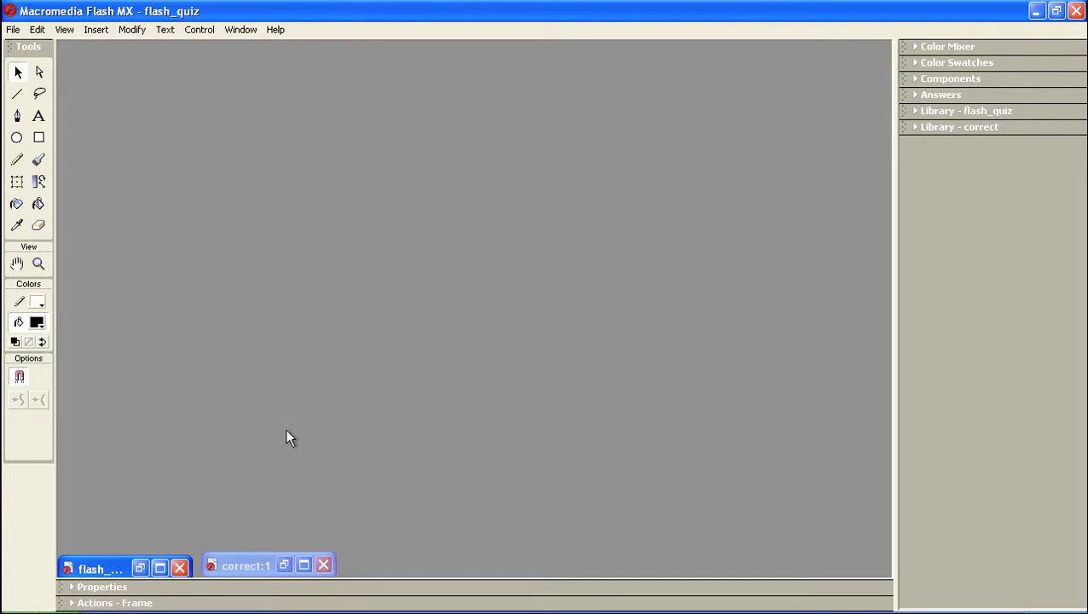
click(159, 568)
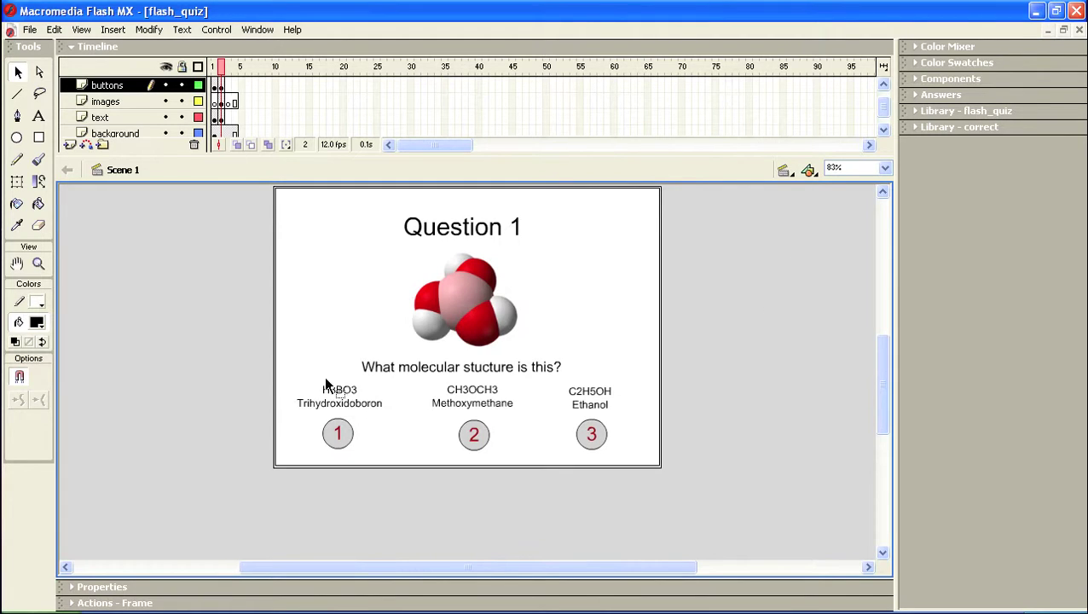
click(339, 435)
key(super+Tab)
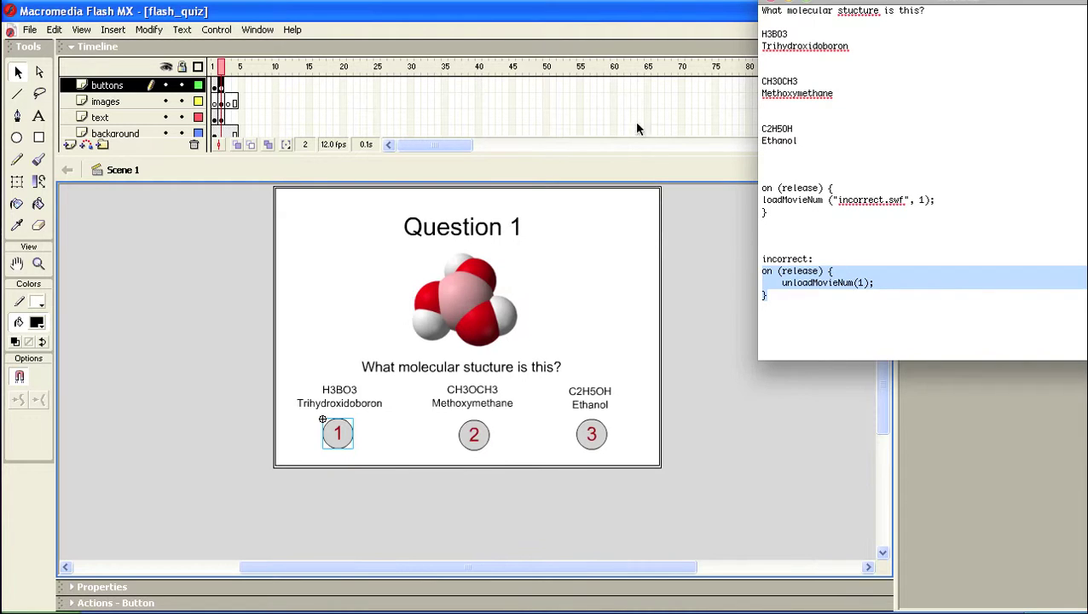
click(668, 1)
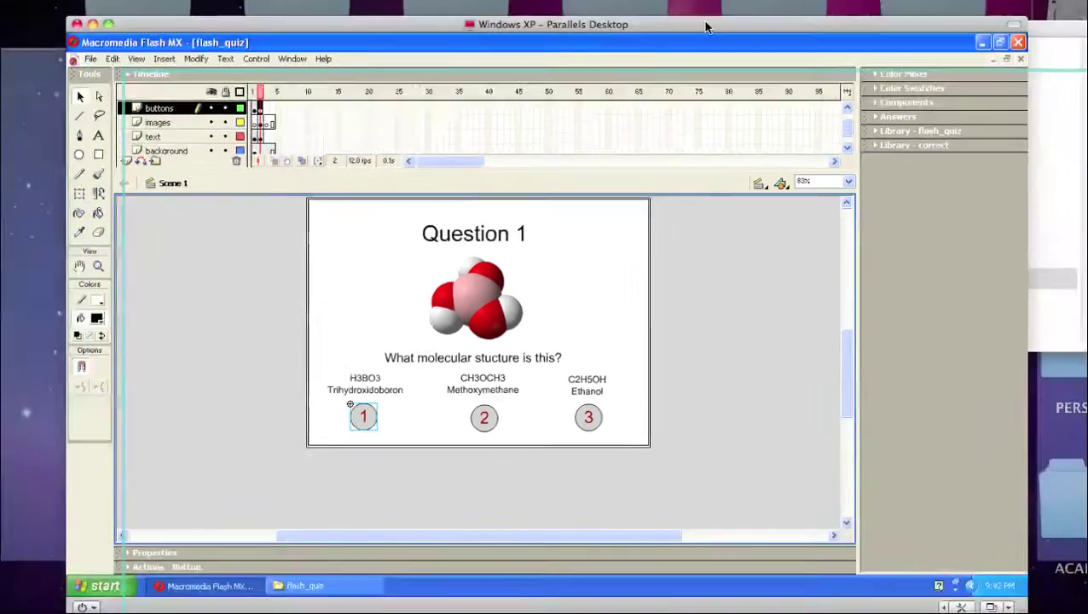
key(F8)
click(857, 63)
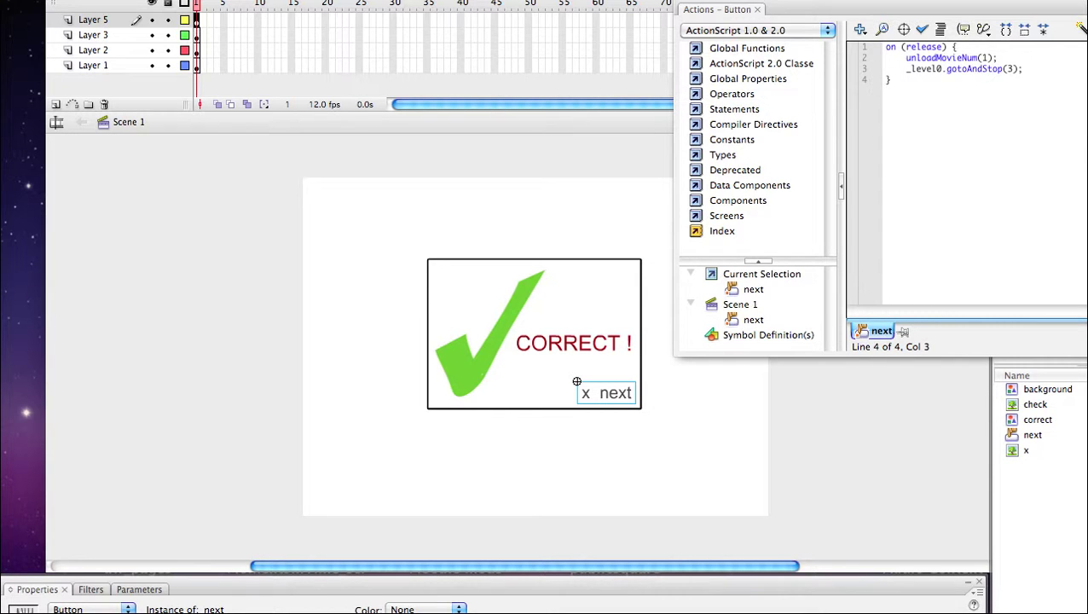
key(super+a)
key(F8)
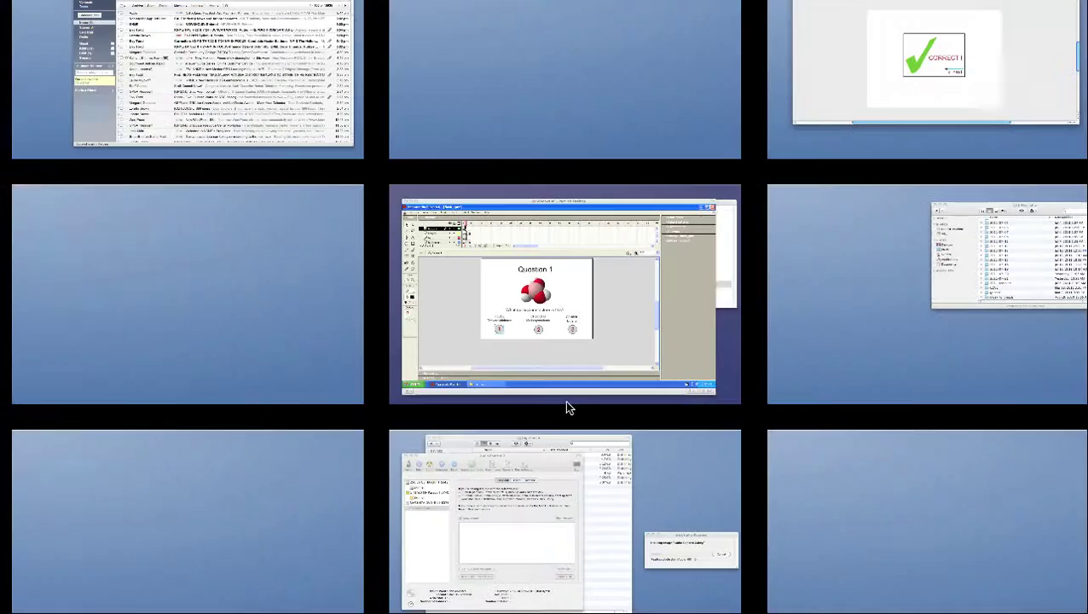
click(627, 305)
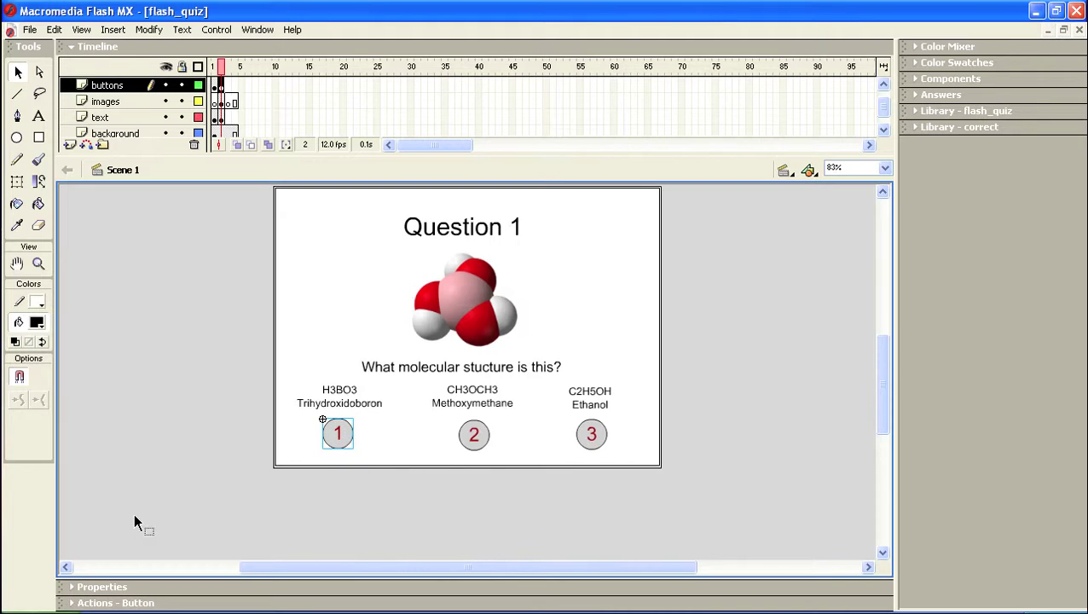
click(73, 603)
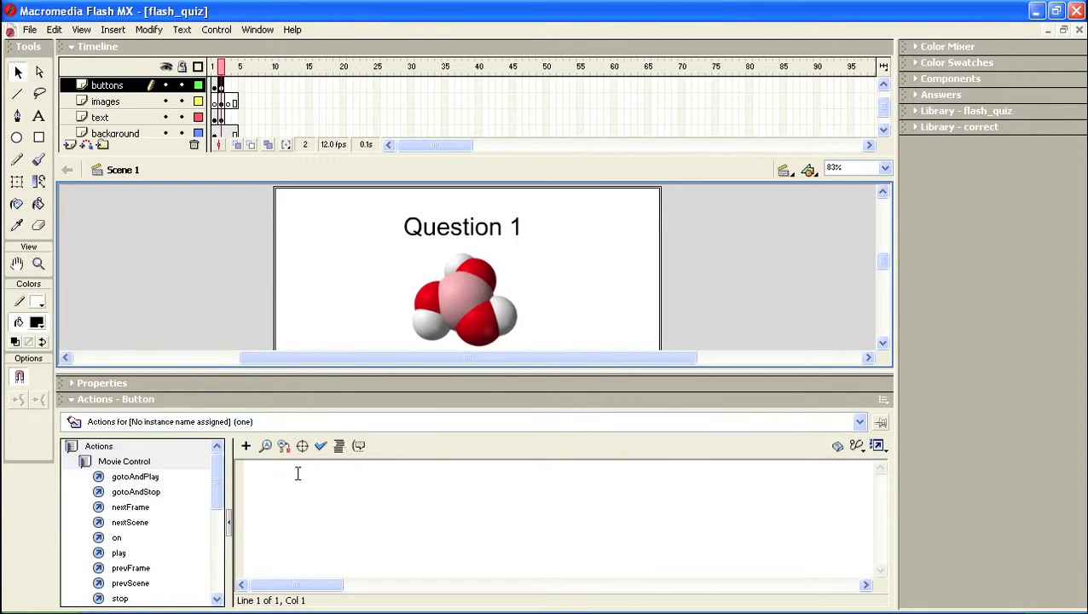
key(F8)
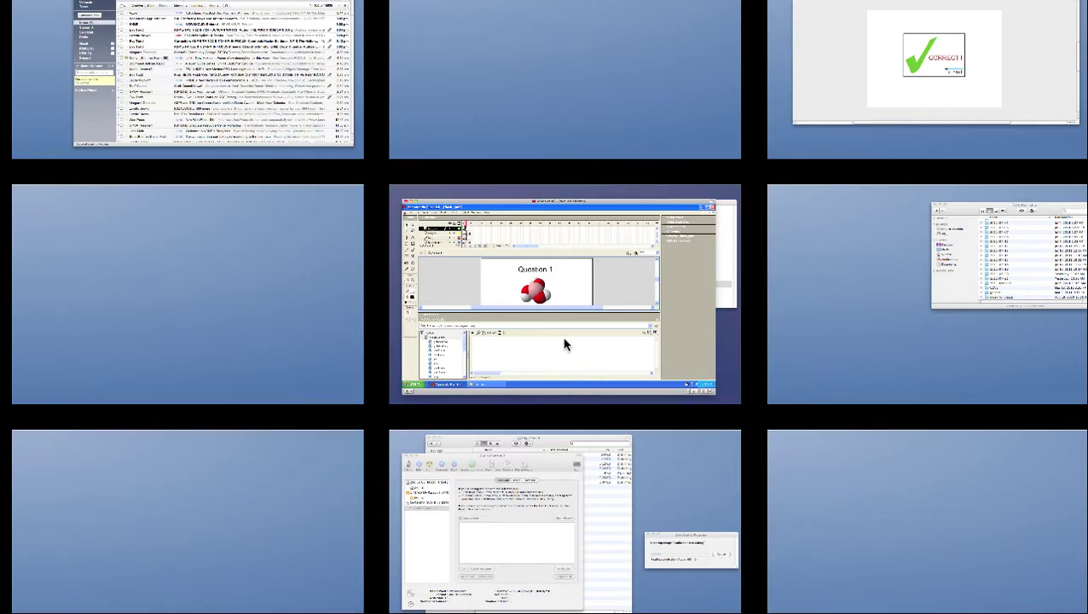
click(563, 345)
Copy the loadMovieNum ("correct.swf", 1) release script from answer button 1 in the finished reference quiz and return to Flash MX
key(F8)
click(857, 153)
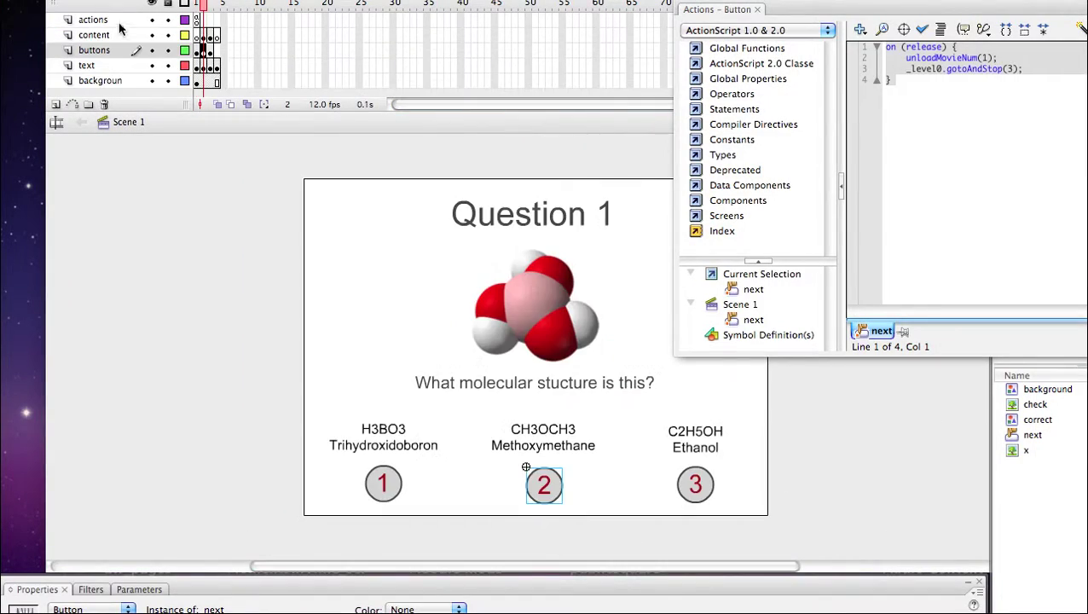
click(376, 492)
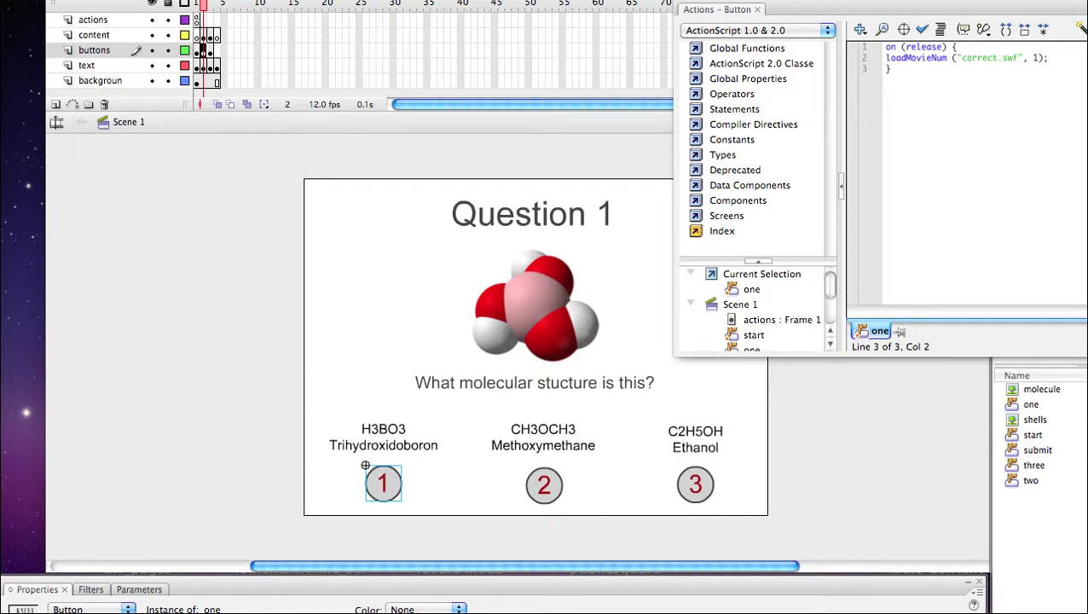
drag(891, 70, 885, 47)
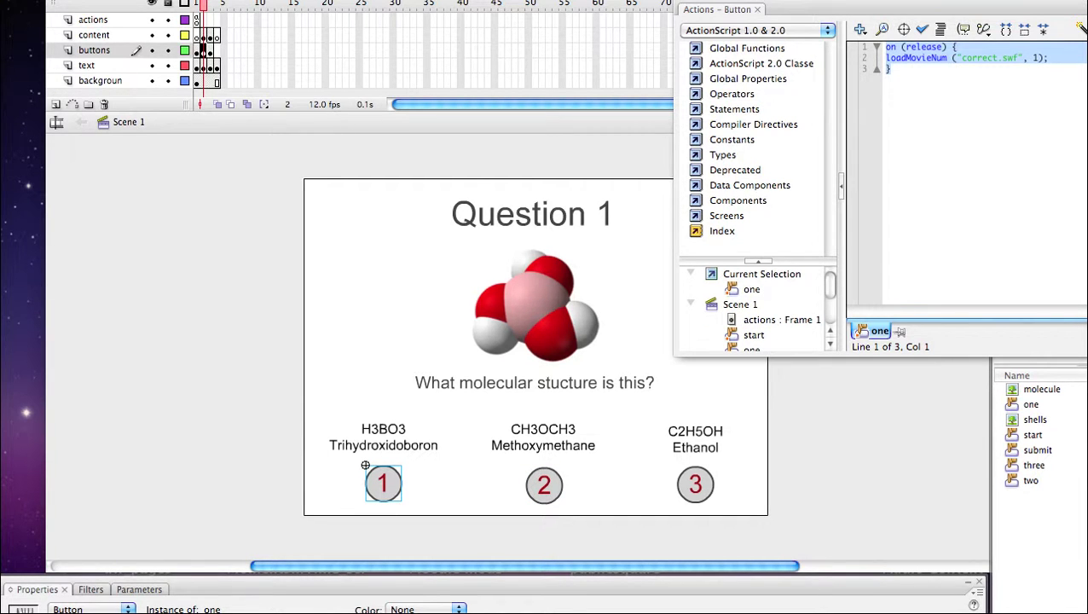
key(F8)
click(556, 352)
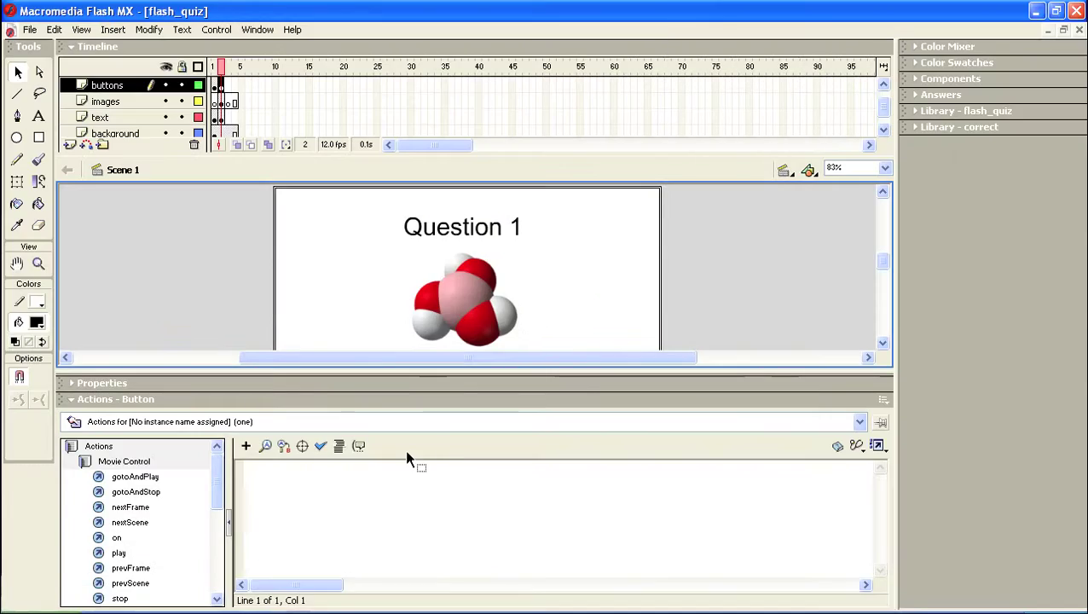
Add the script on (release) { loadMovieNum ("correct.swf", 1); } to answer button 1 of Question 1
click(70, 400)
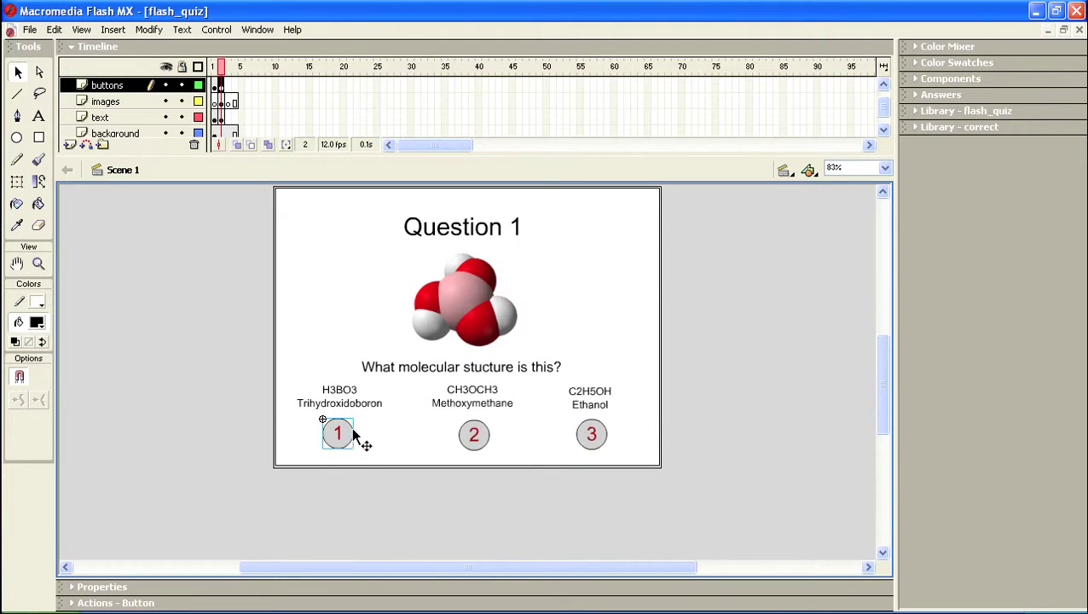
click(72, 604)
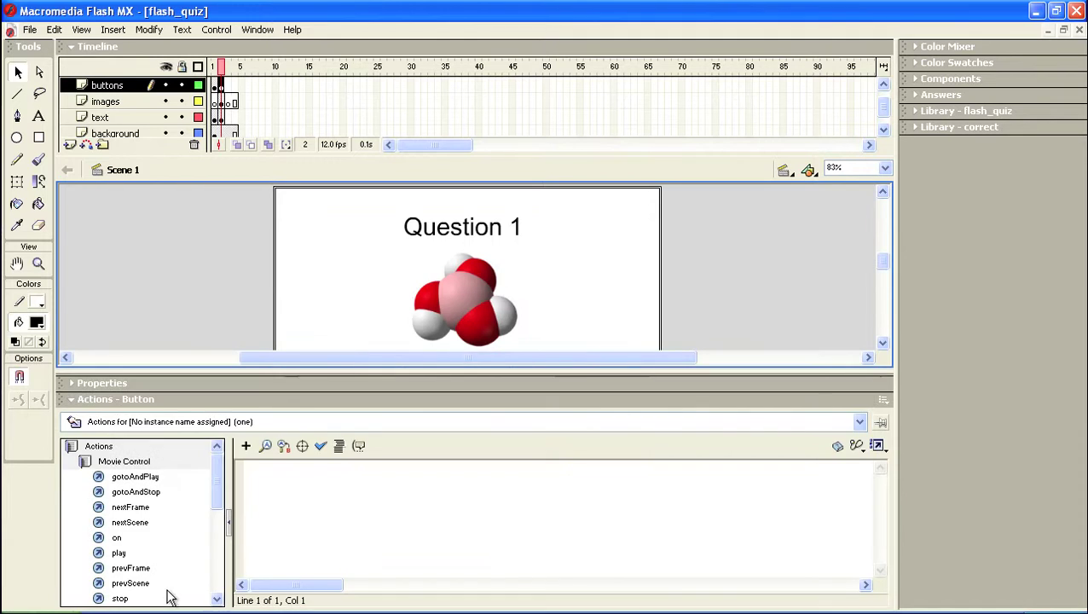
click(255, 474)
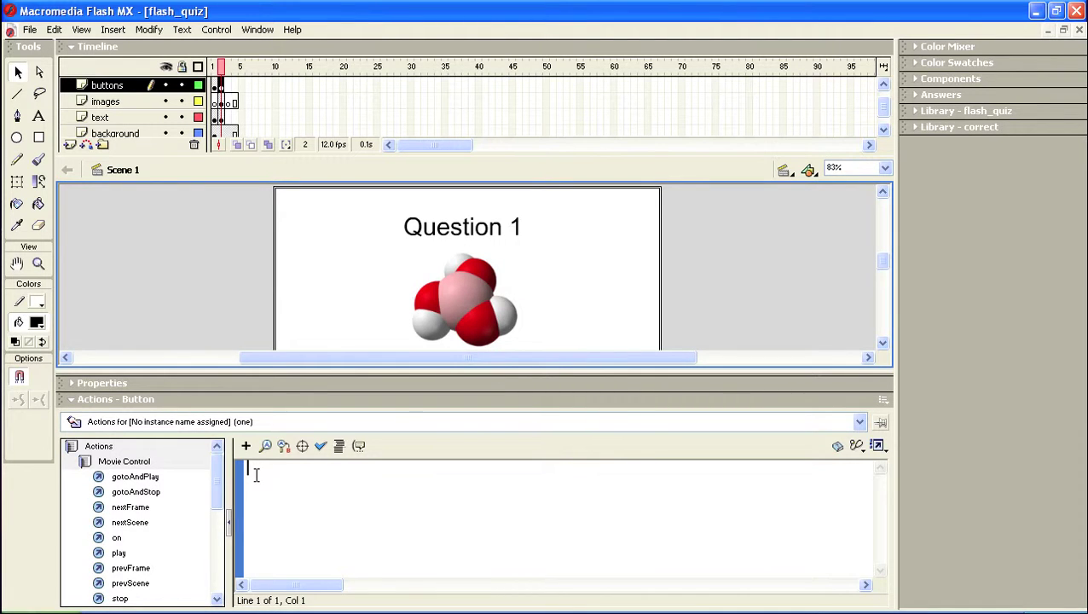
text(on (release) { loadMovieNum ("correct.swf", 1); })
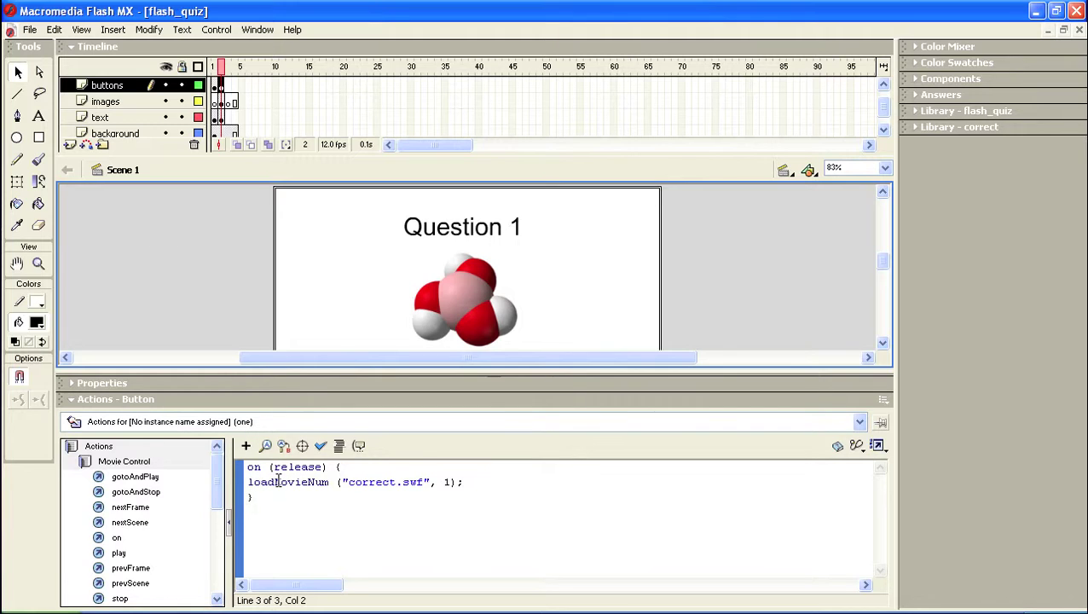
click(67, 399)
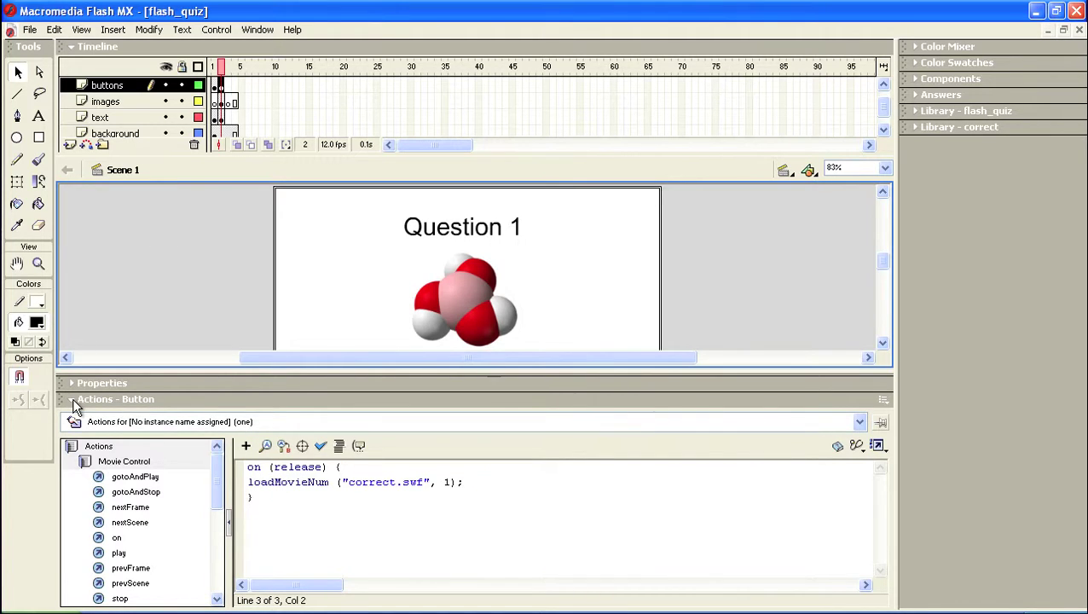
click(72, 400)
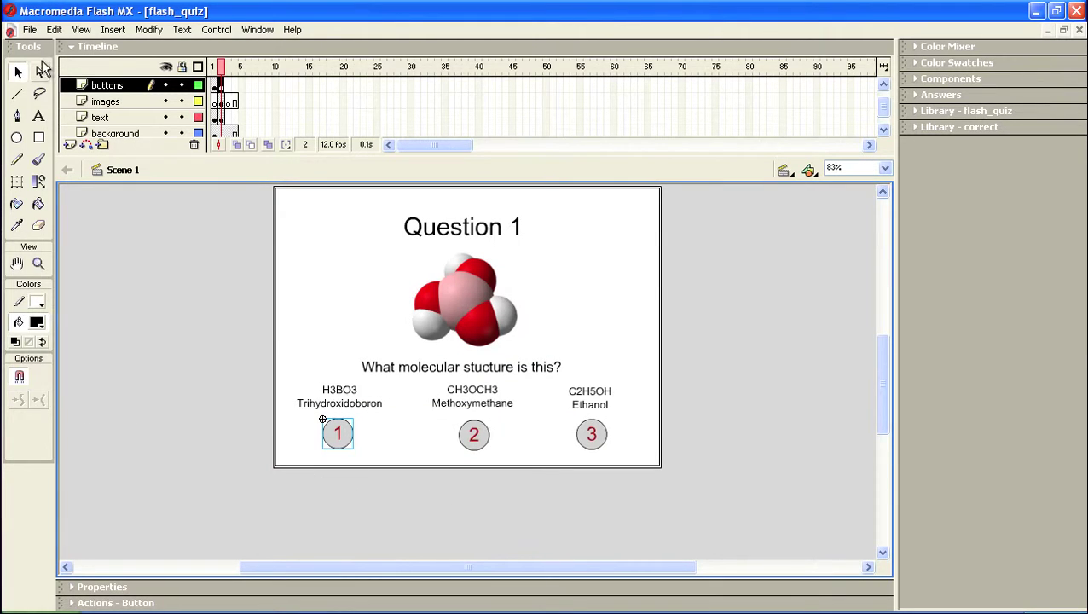
Save the flash_quiz document and switch to the "correct" document
click(29, 29)
click(46, 126)
click(1048, 31)
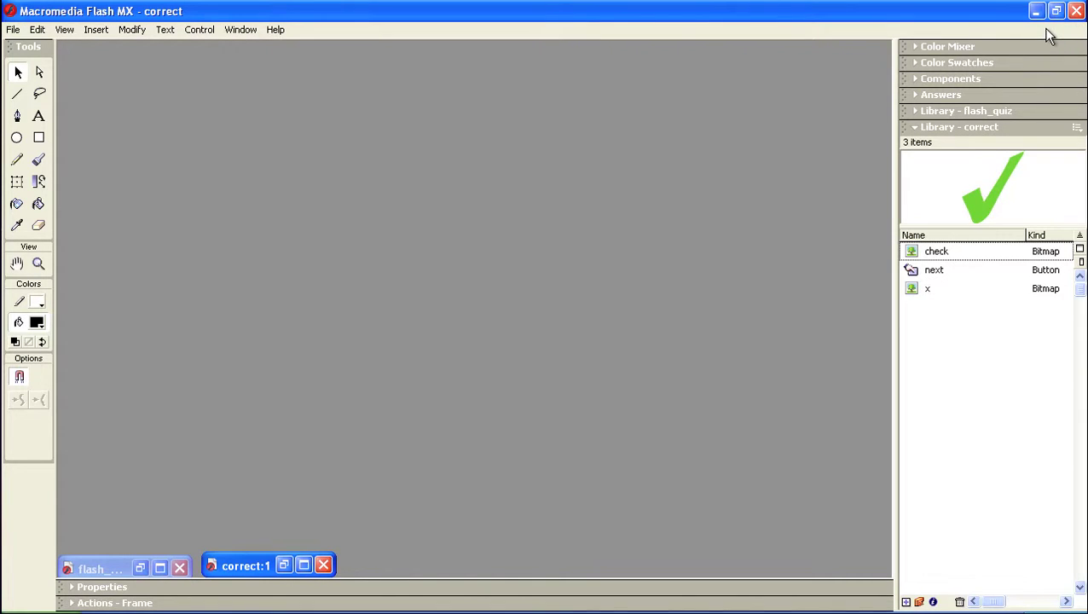
click(304, 564)
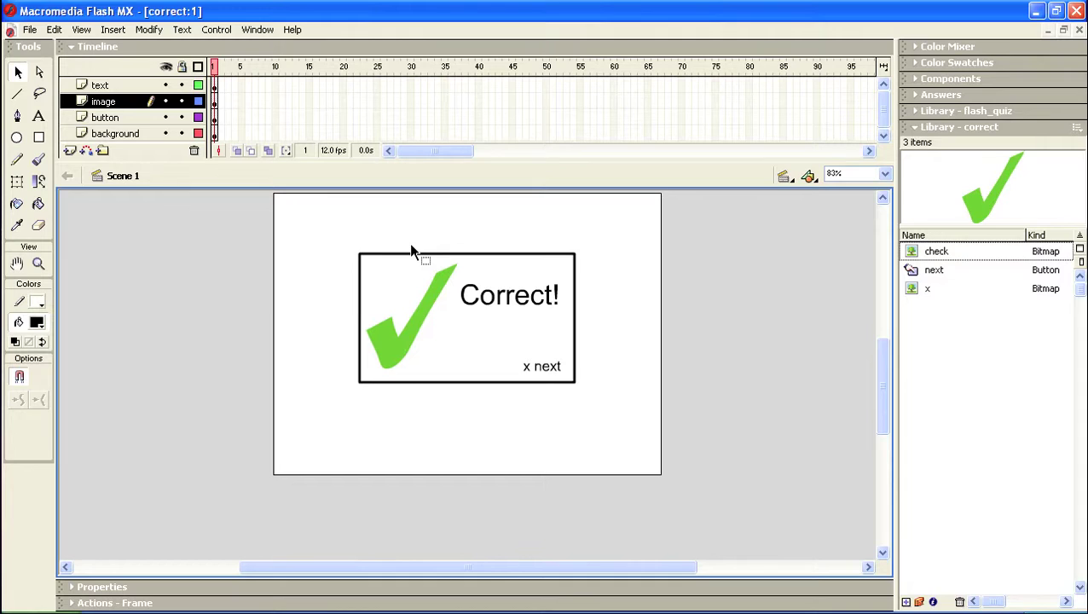
Copy the "next" button's release script from the finished reference "correct" movie and return to Flash MX
key(F8)
click(813, 40)
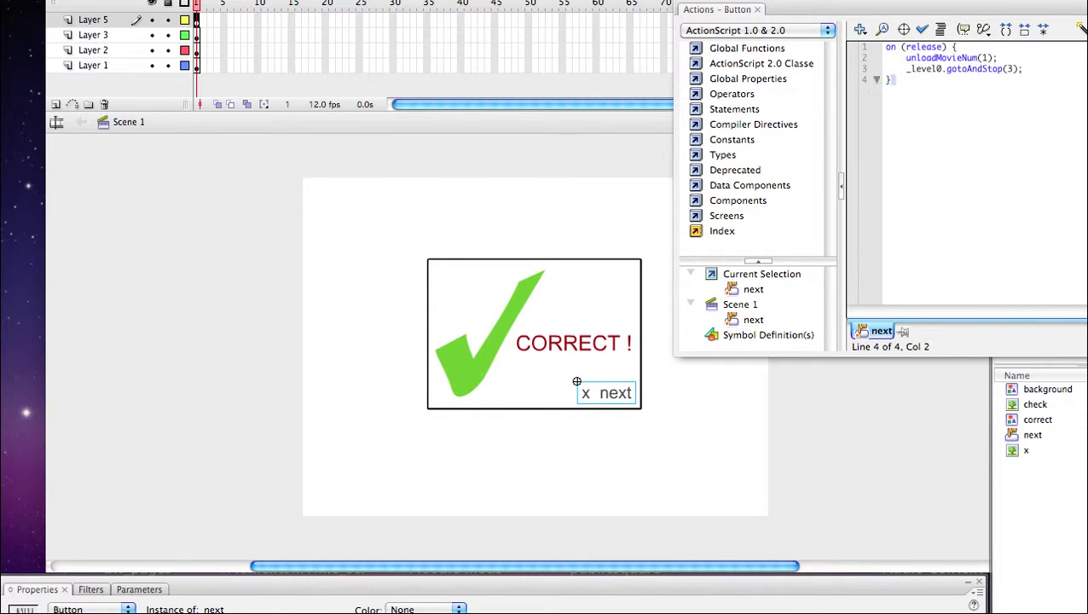
key(F8)
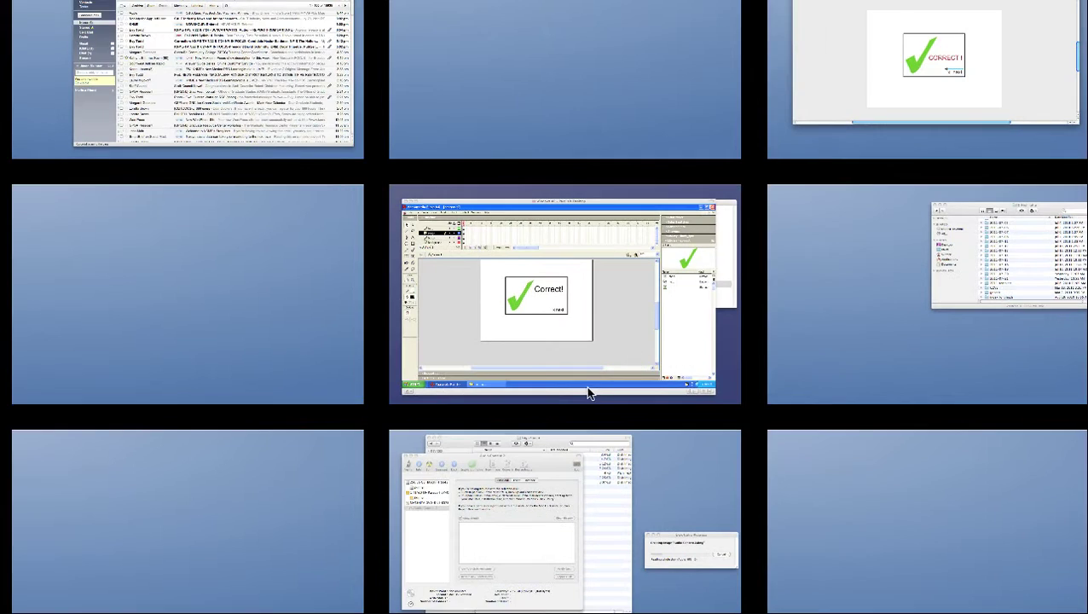
click(585, 386)
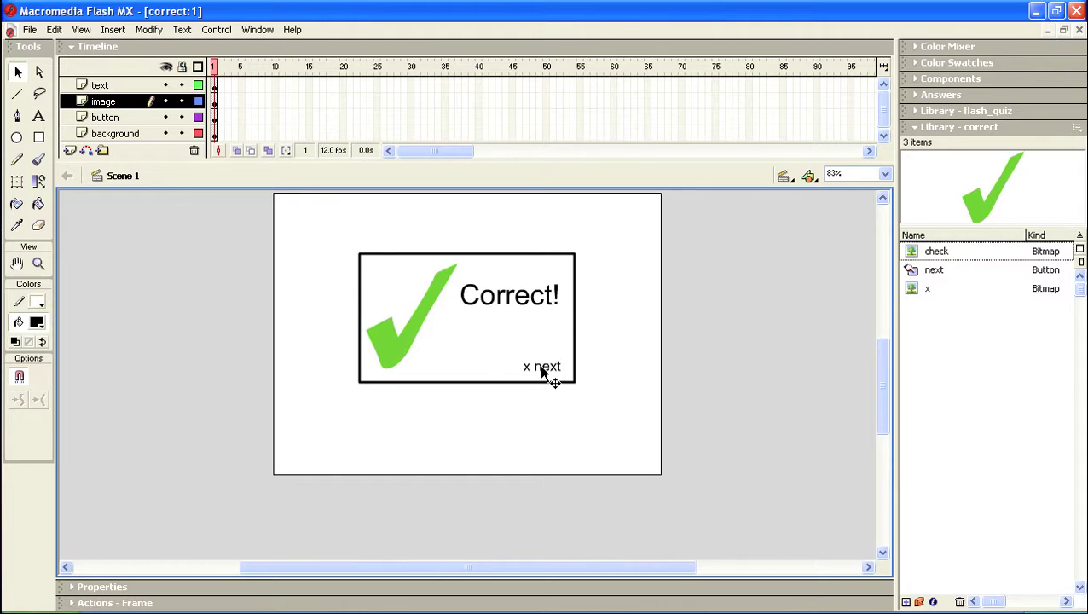
Replace the "x next" button's script with on (release) { unloadMovieNum(1); _level0.gotoAndStop(3); }
click(546, 378)
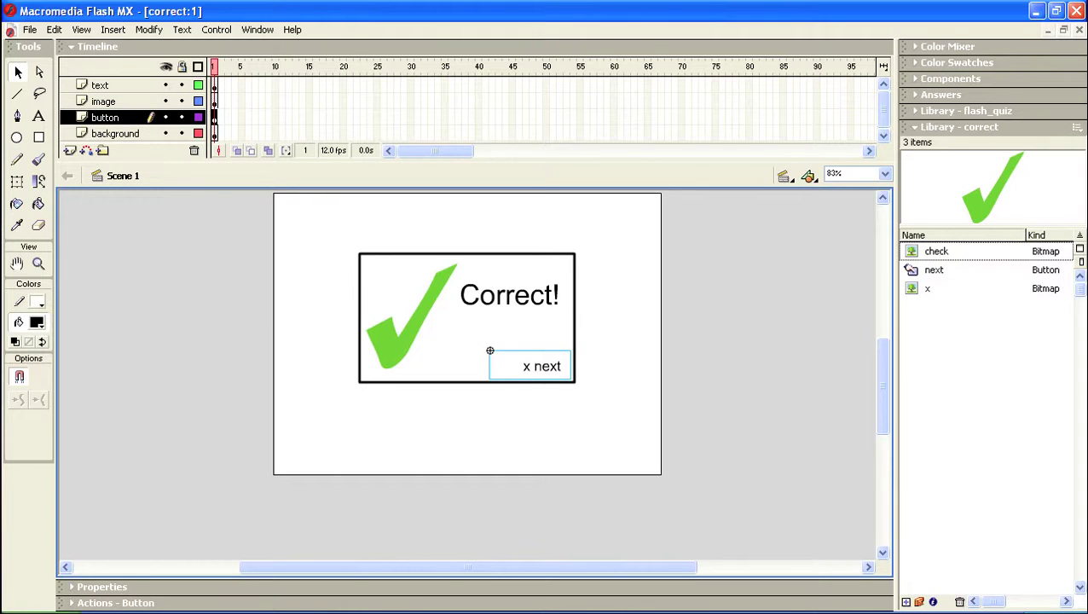
click(93, 603)
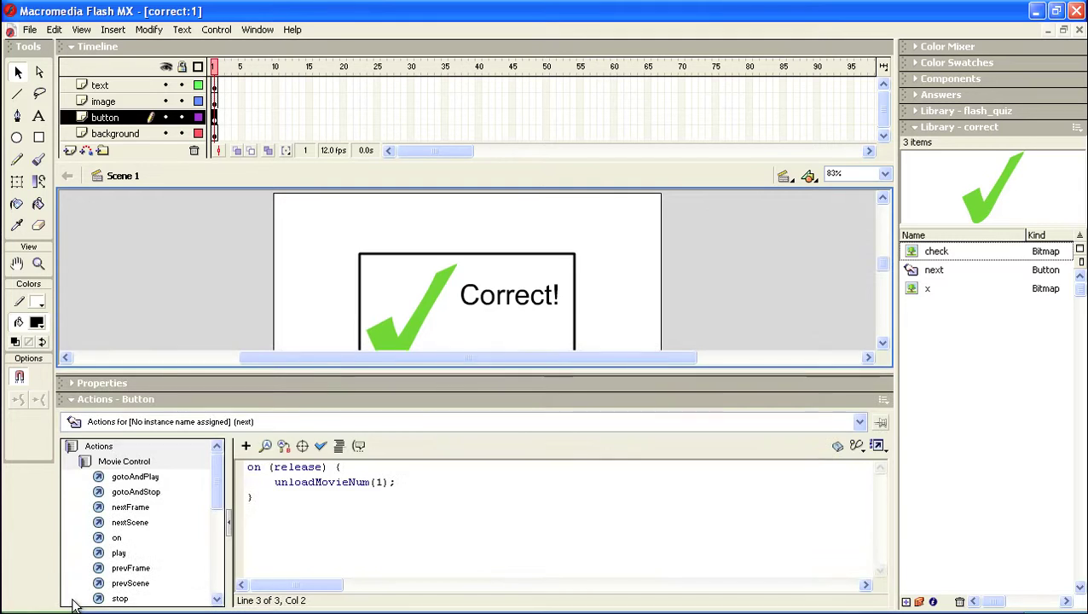
click(263, 496)
key(ctrl+a)
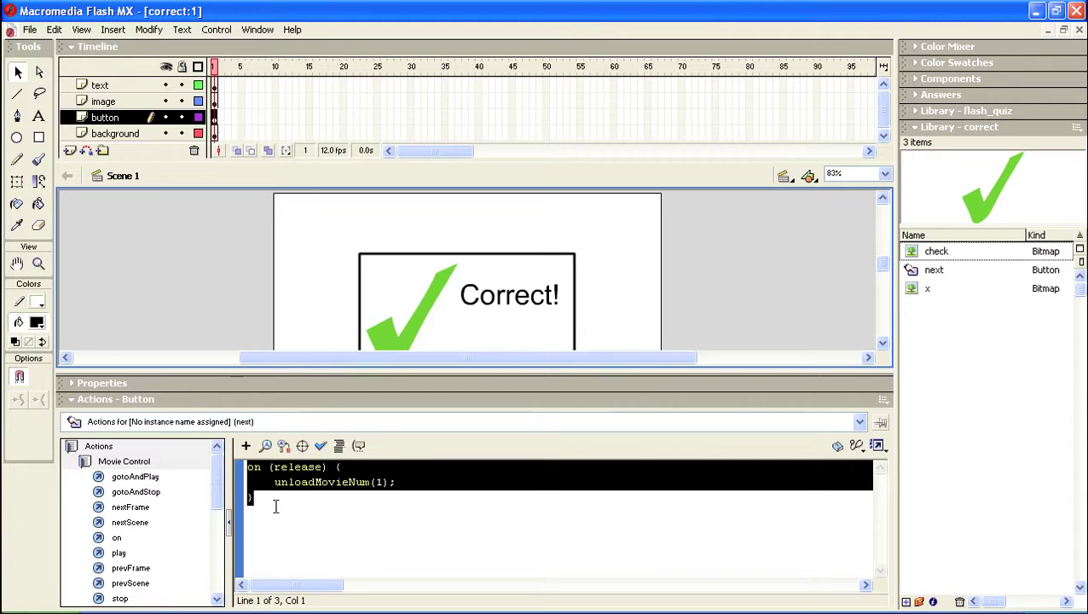
text(_level0.gotoAndStop(3);)
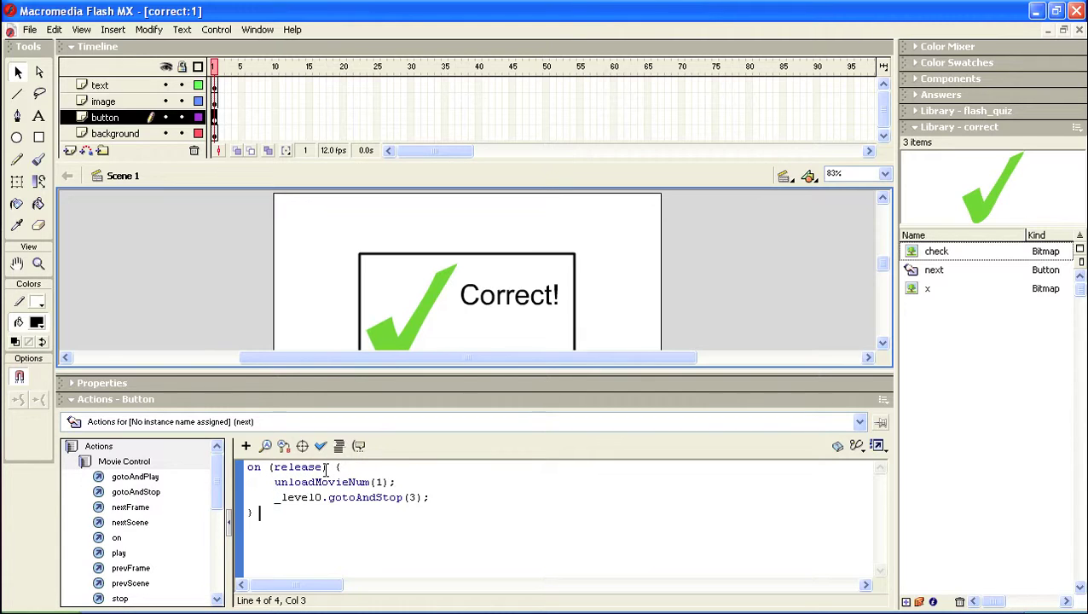
click(85, 400)
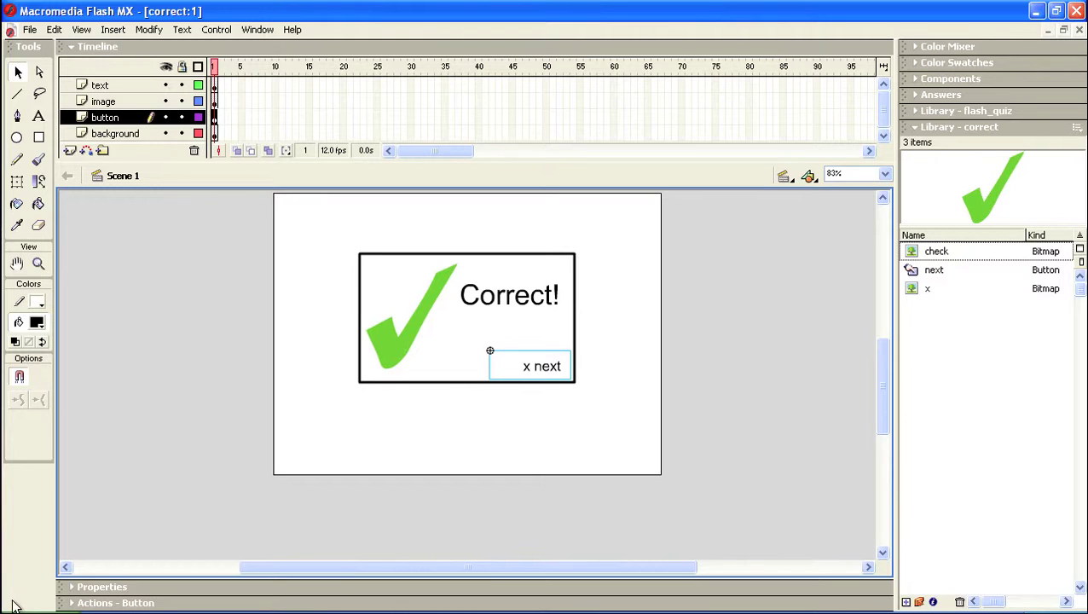
Recheck the "x next" button's script and save the "correct" document
click(72, 603)
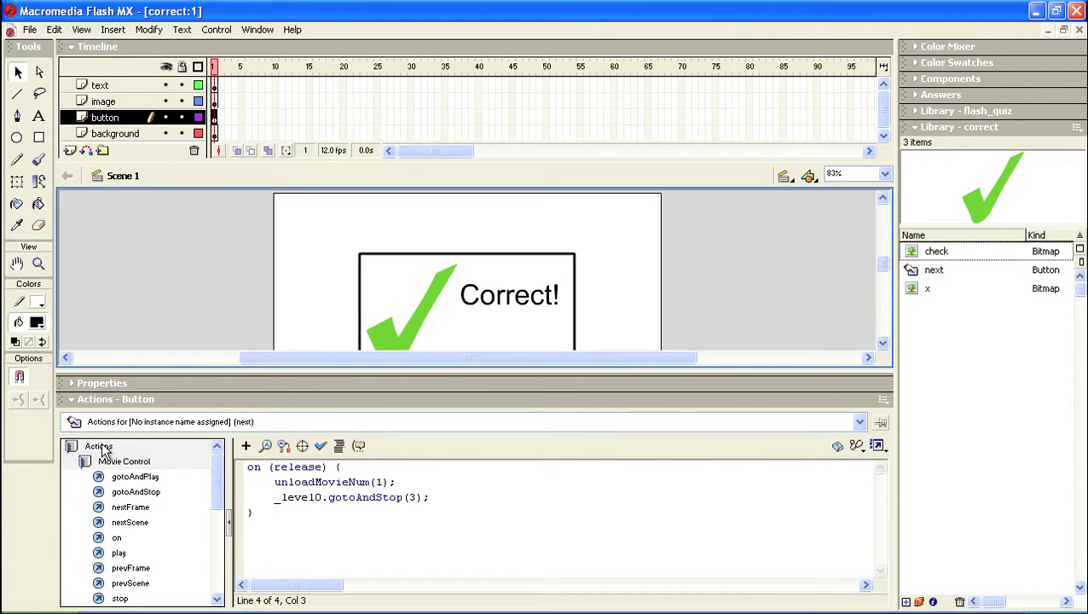
click(72, 400)
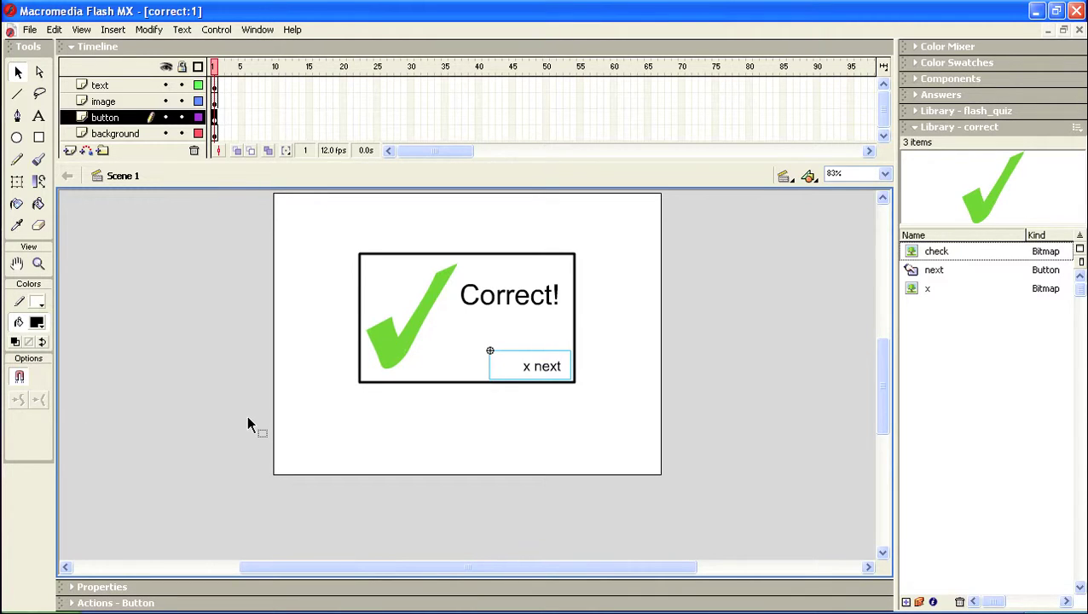
click(30, 32)
click(30, 126)
Publish the "correct" document, switch to the flash_quiz document and publish it as well
click(29, 32)
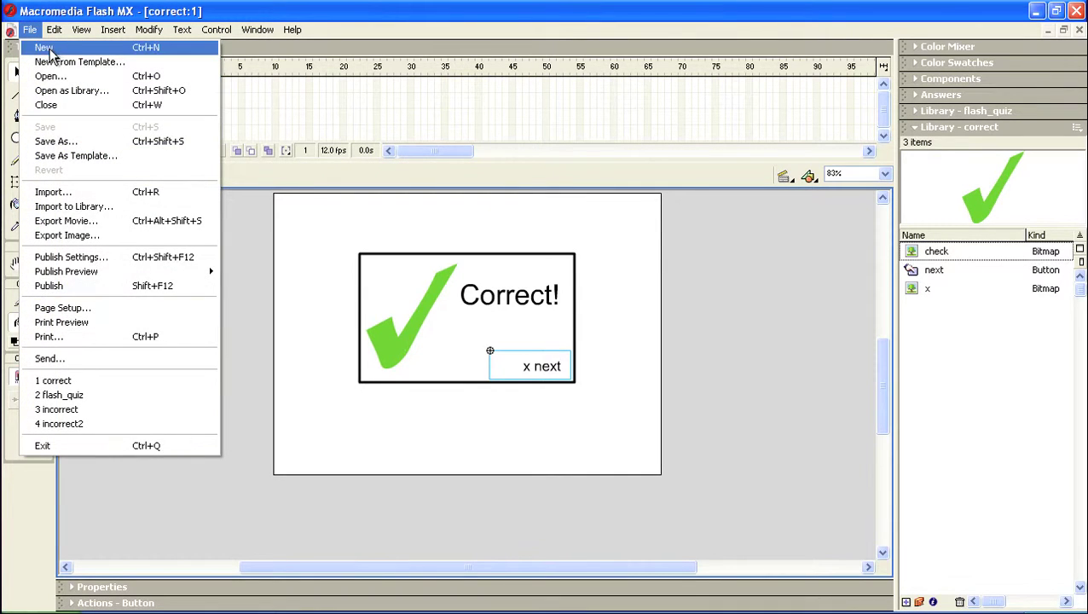
click(53, 290)
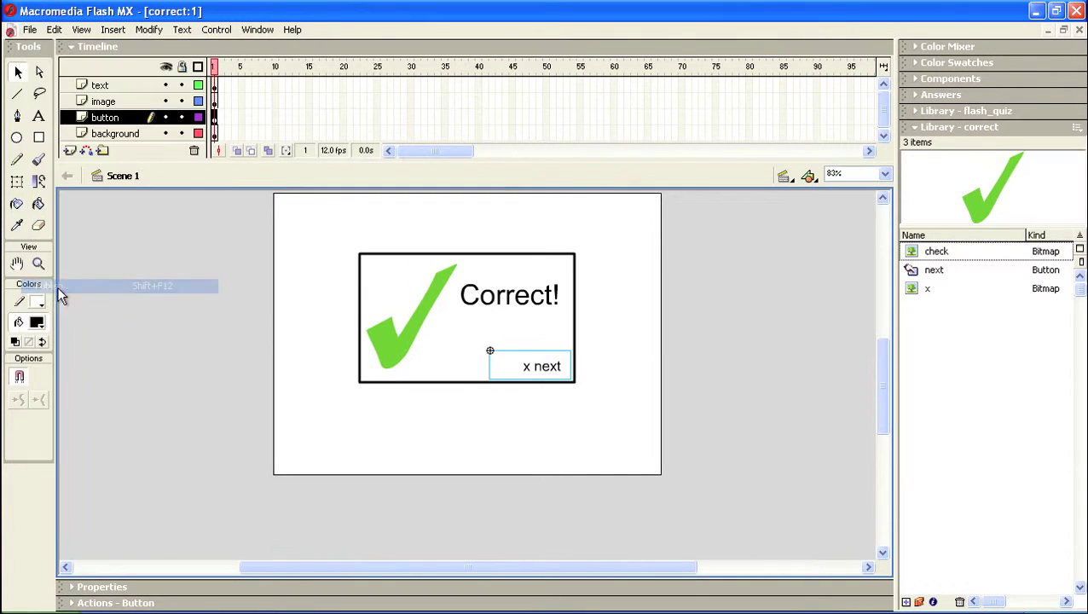
click(1048, 29)
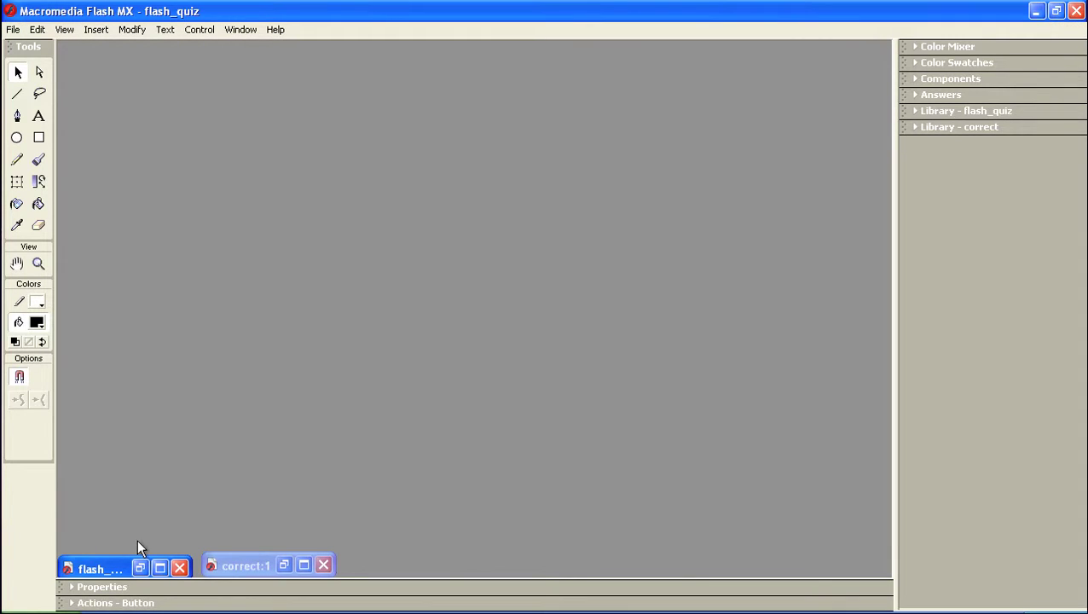
click(158, 567)
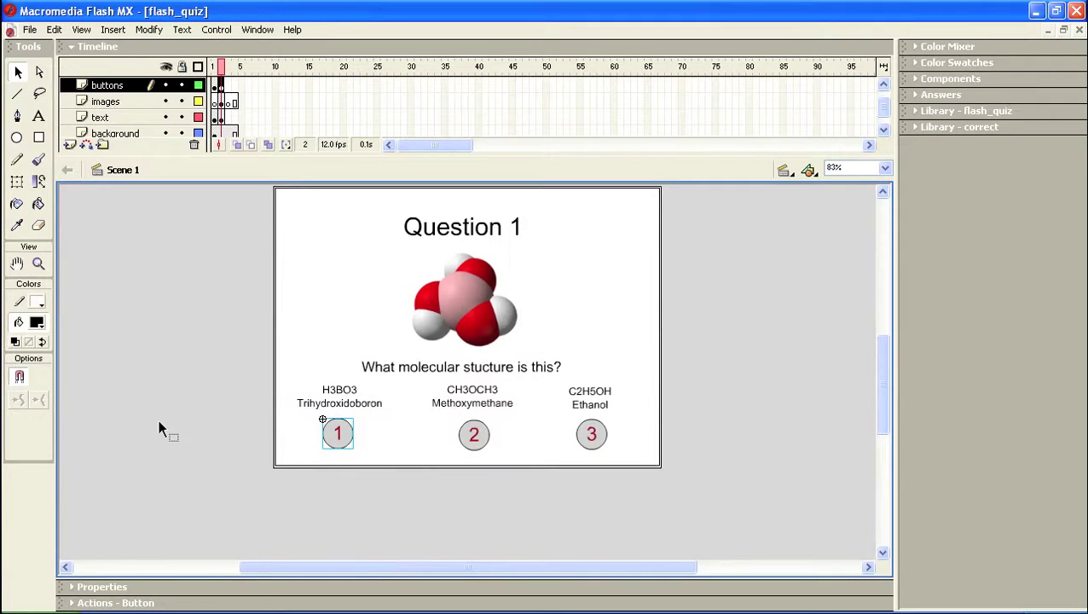
click(30, 29)
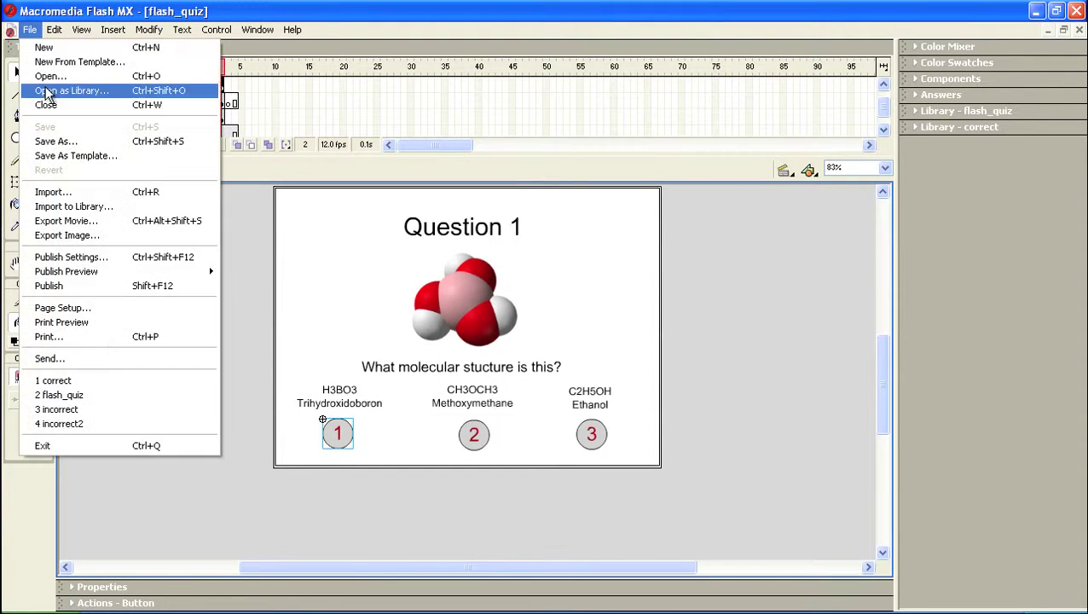
click(53, 289)
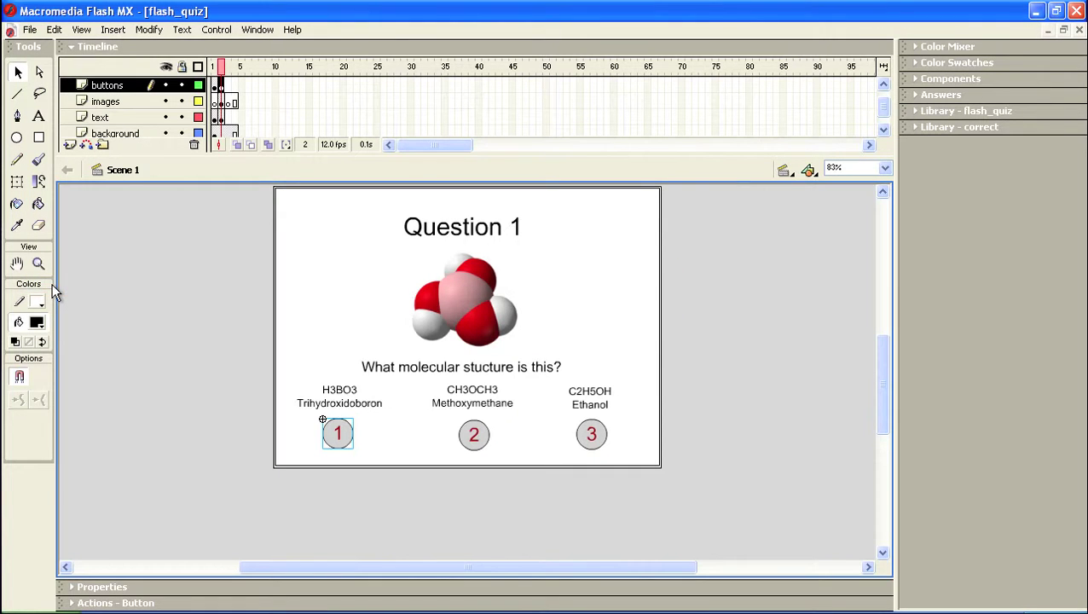
Test the flash_quiz movie: start the quiz and try wrong answers 3 and 2 on Question 1, dismissing each feedback with "x try again"
click(216, 29)
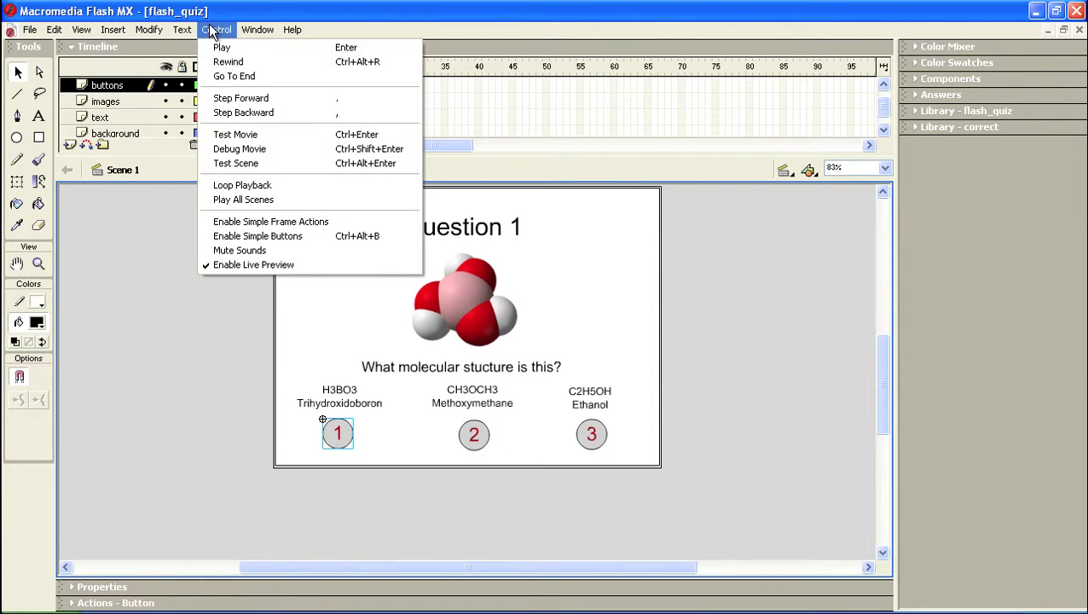
click(244, 134)
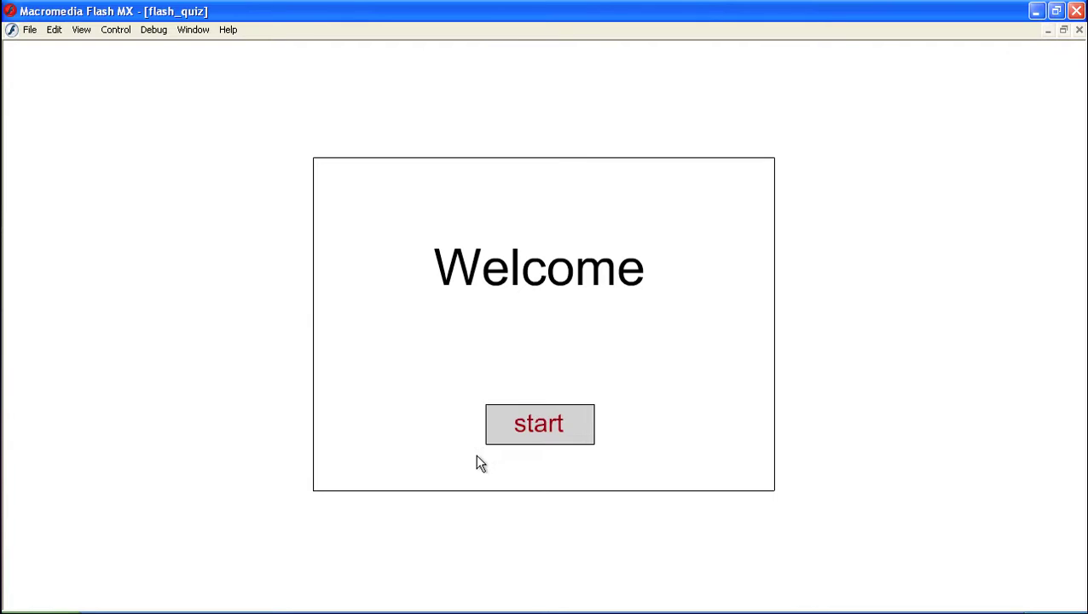
click(544, 431)
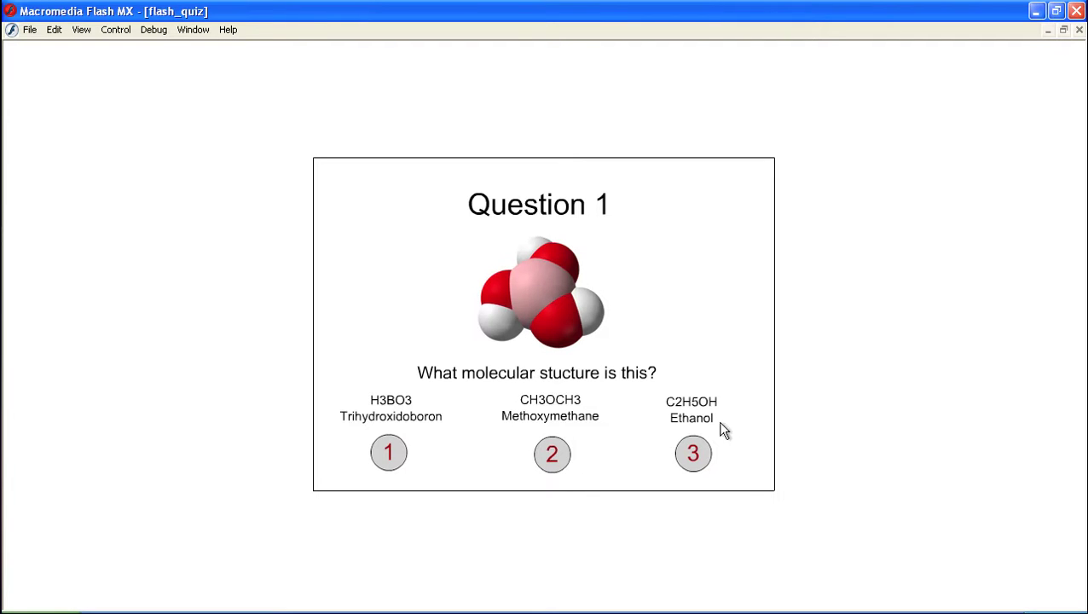
click(705, 449)
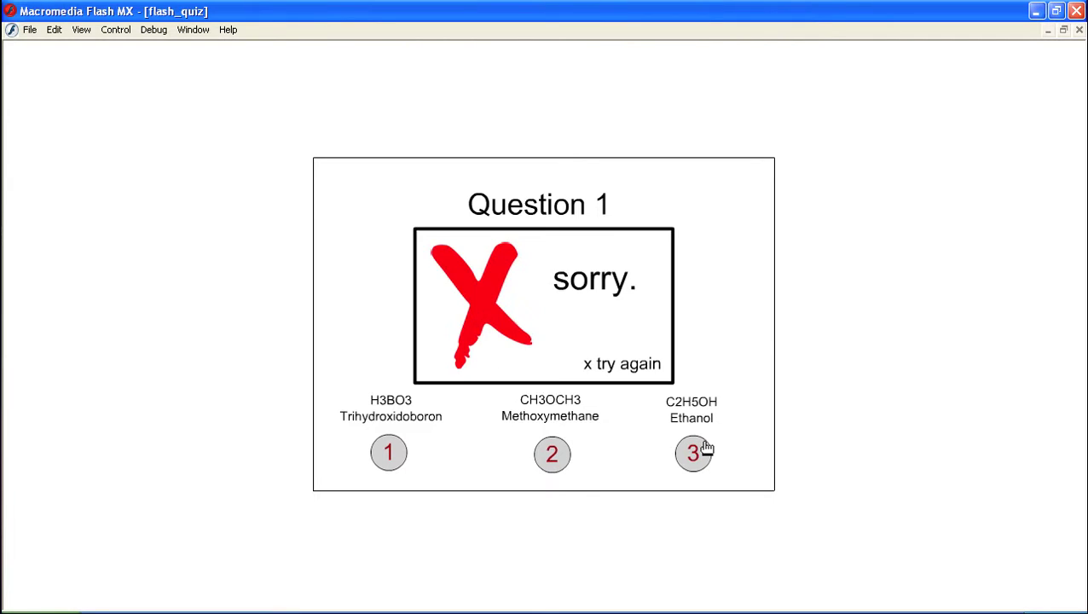
click(614, 369)
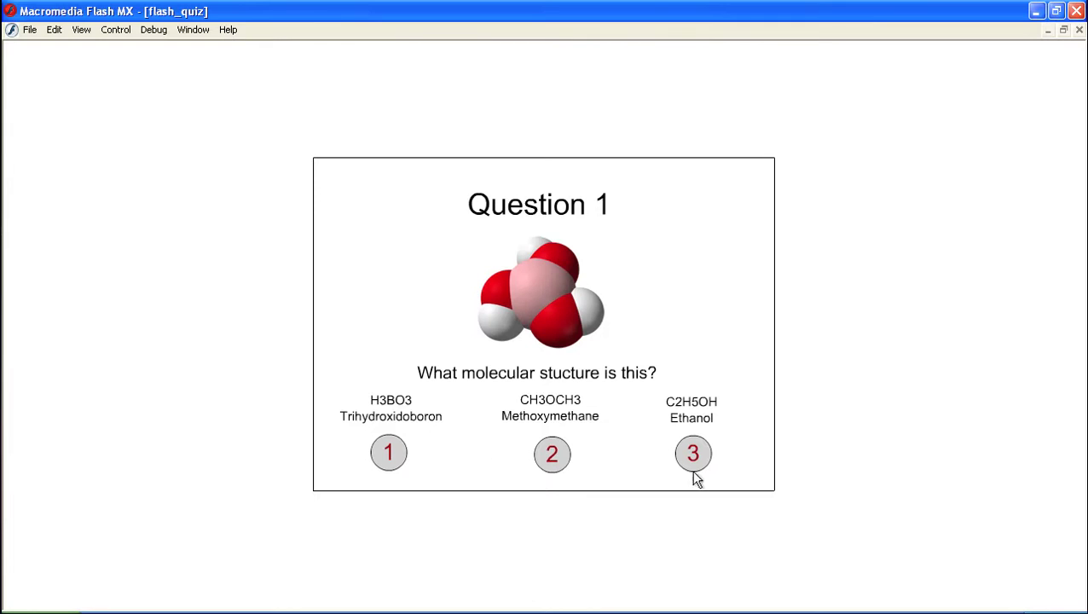
click(552, 458)
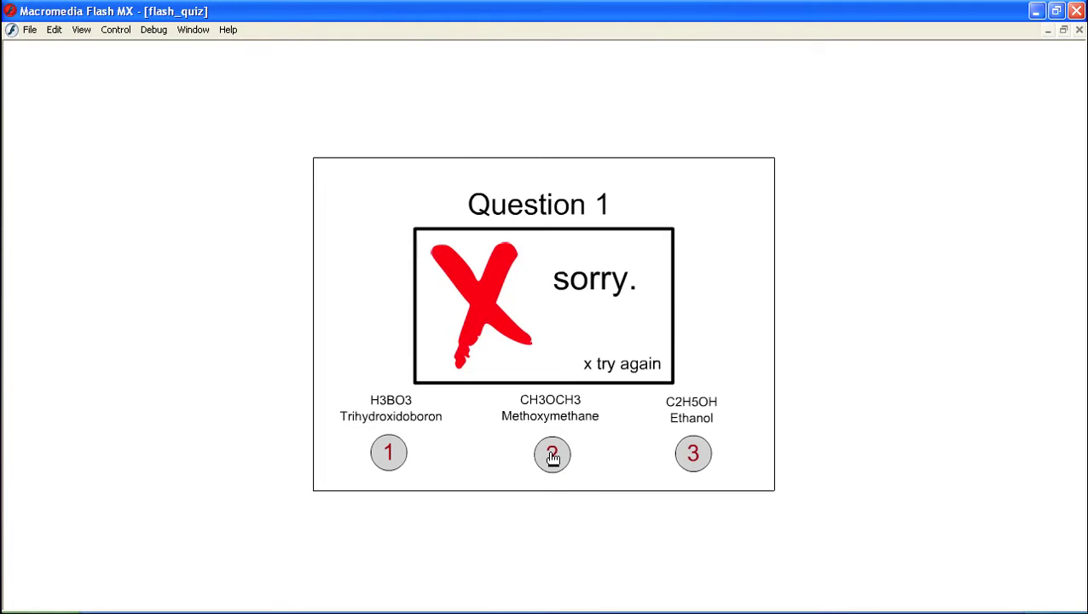
click(636, 370)
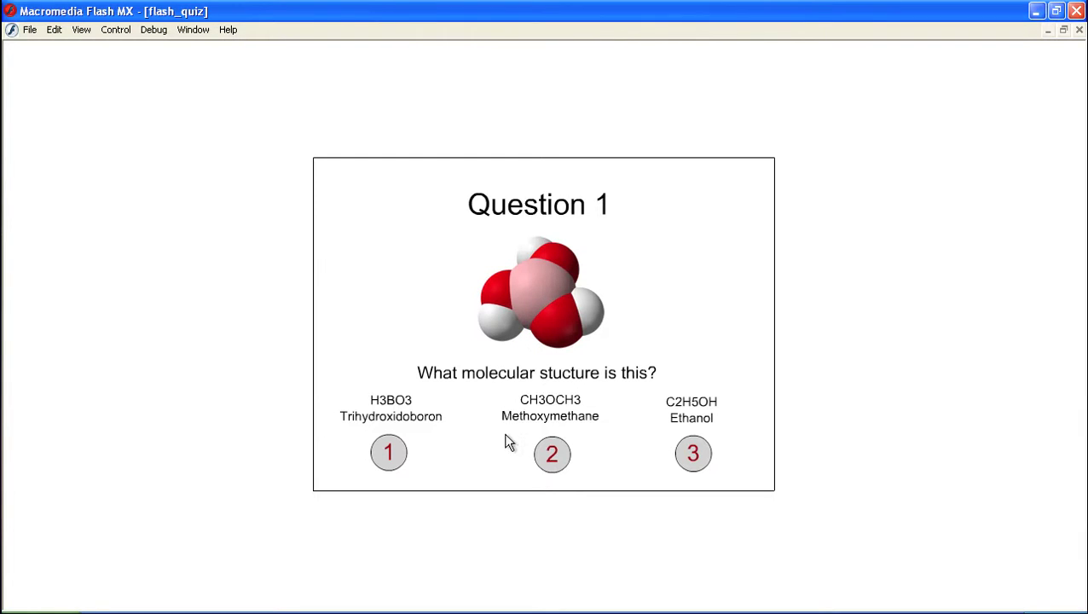
Test answer 1 on Question 1, continue with "x next" and close the movie test
click(389, 453)
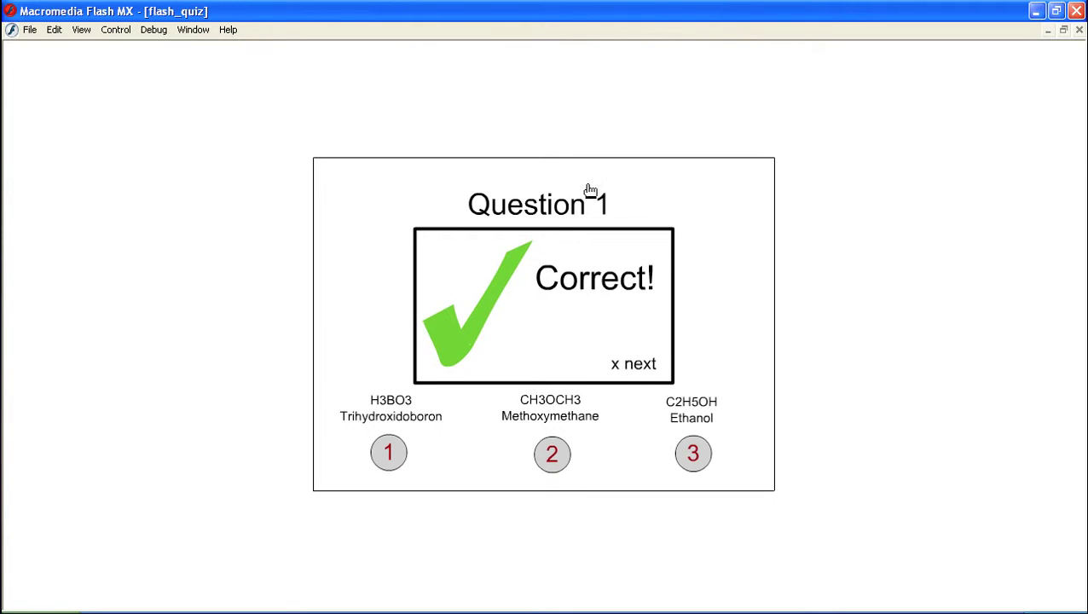
click(649, 372)
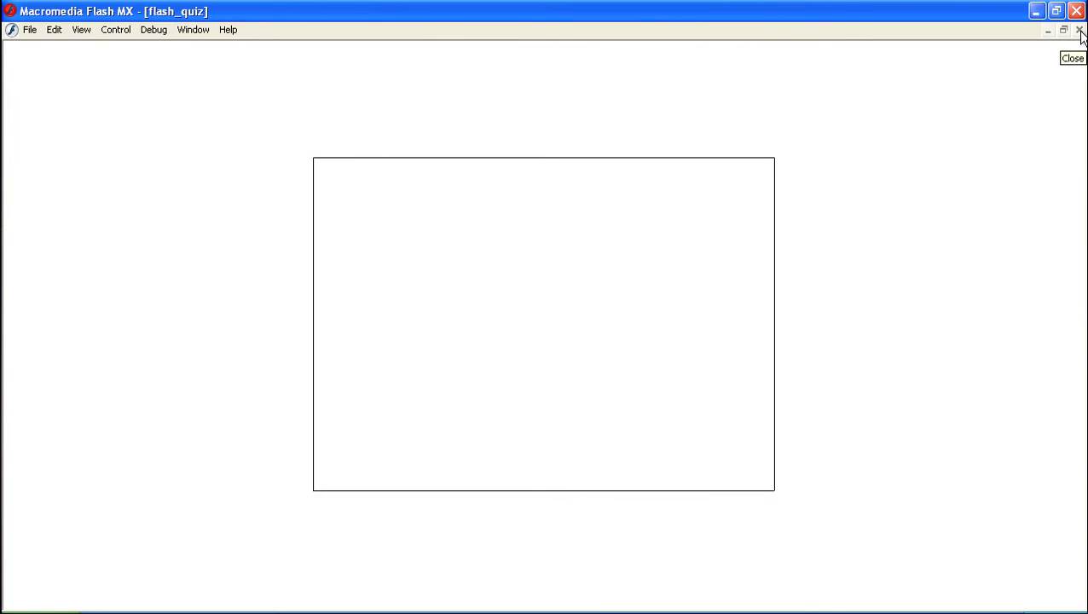
click(1079, 30)
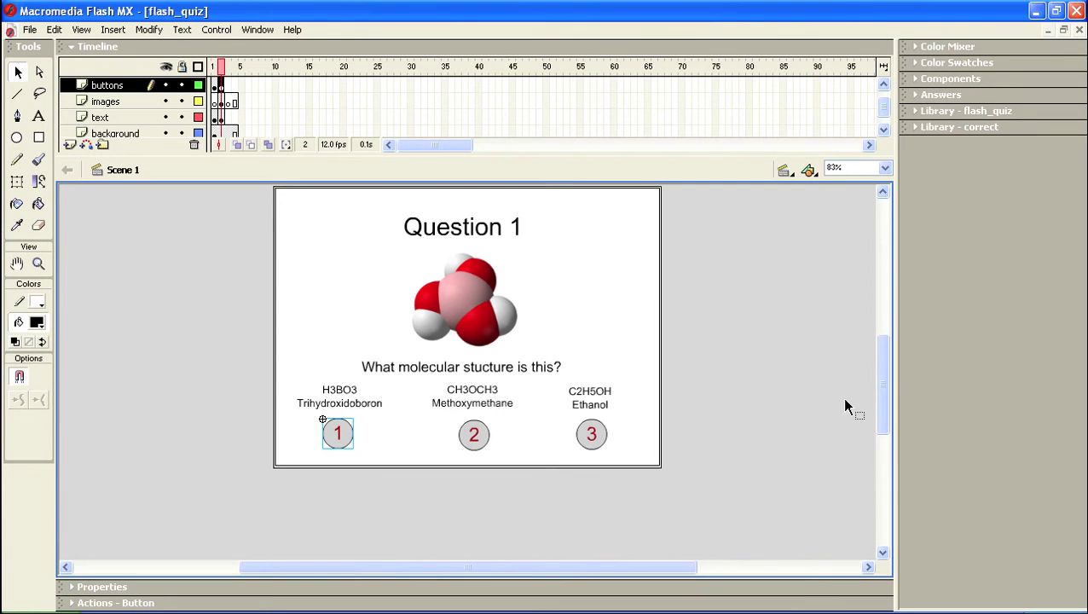
Deselect answer button 1 on the Question 1 frame
click(30, 29)
click(258, 362)
click(257, 361)
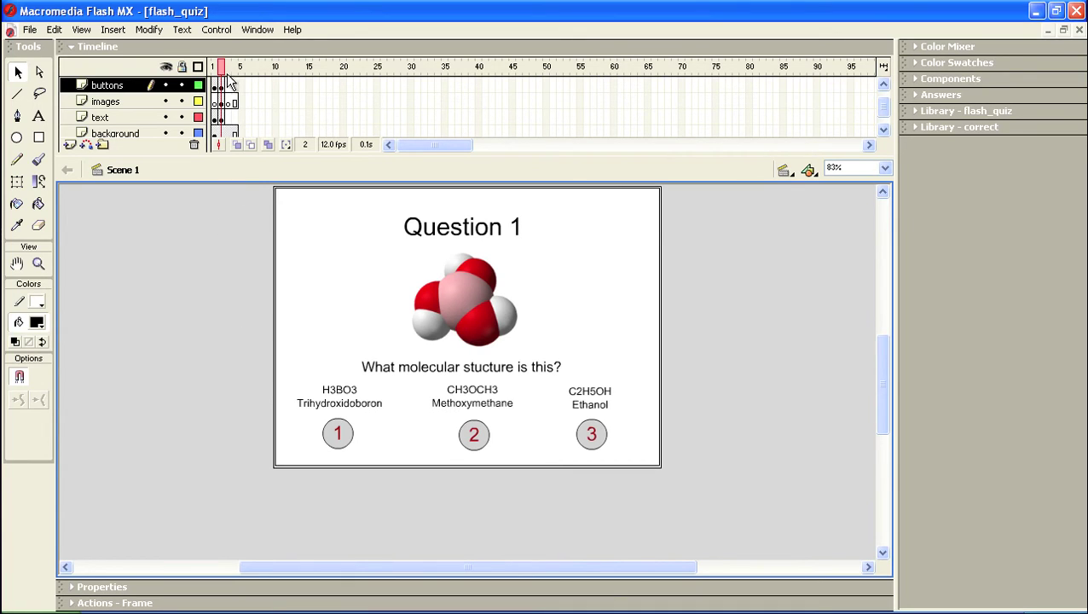